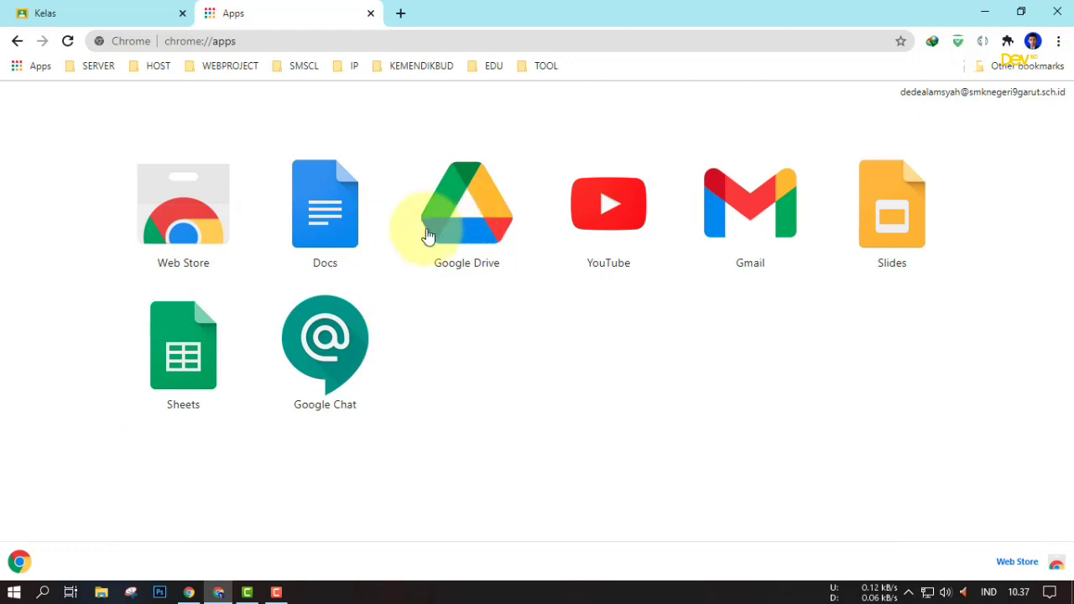
Step: Open the DAFTAR HADIR X DPIB response spreadsheet from the ABSENSI folder inside G-FORM in Google Drive
left_click(455, 240)
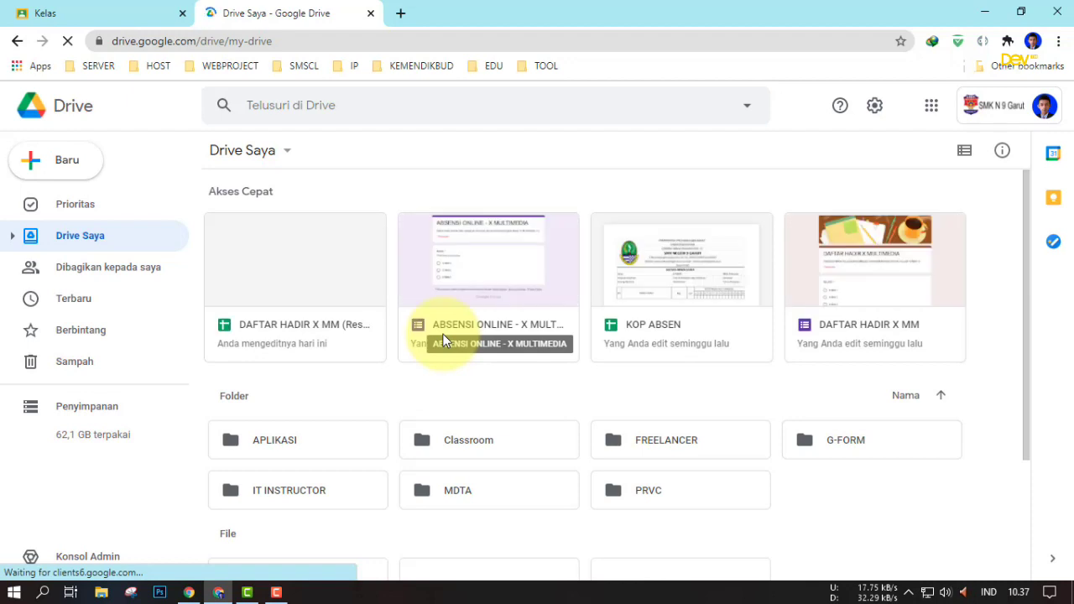
double_click(870, 453)
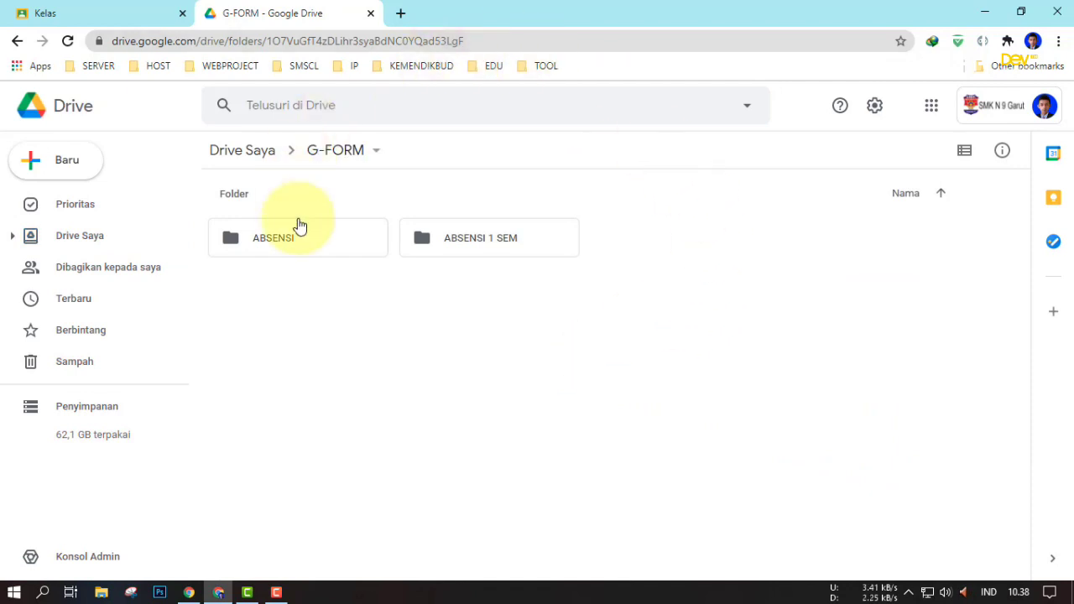
double_click(271, 243)
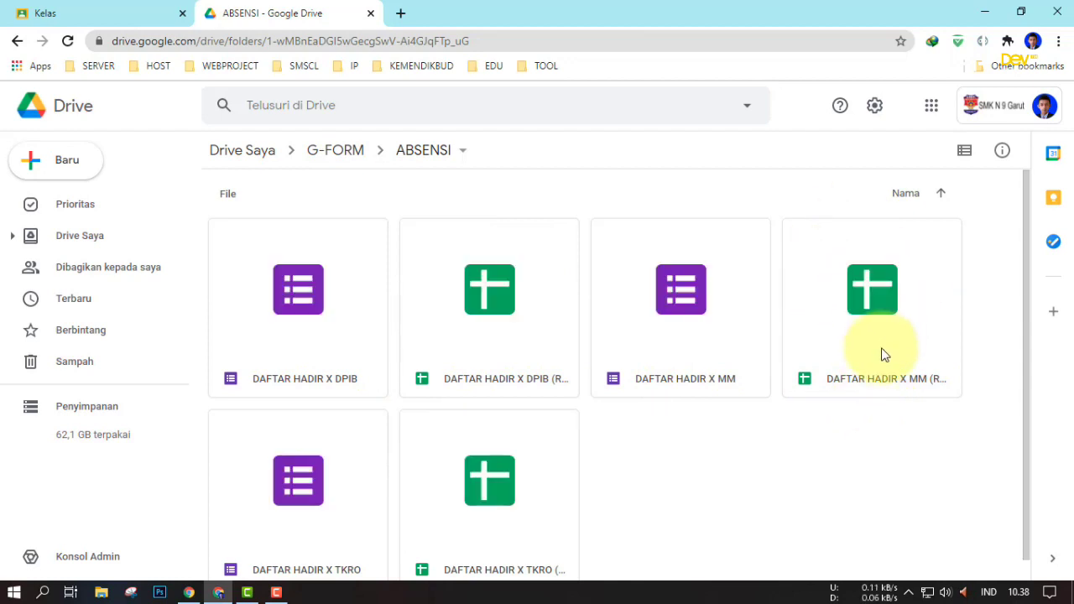
scroll(872, 344, "down", 1)
scroll(872, 332, "up", 1)
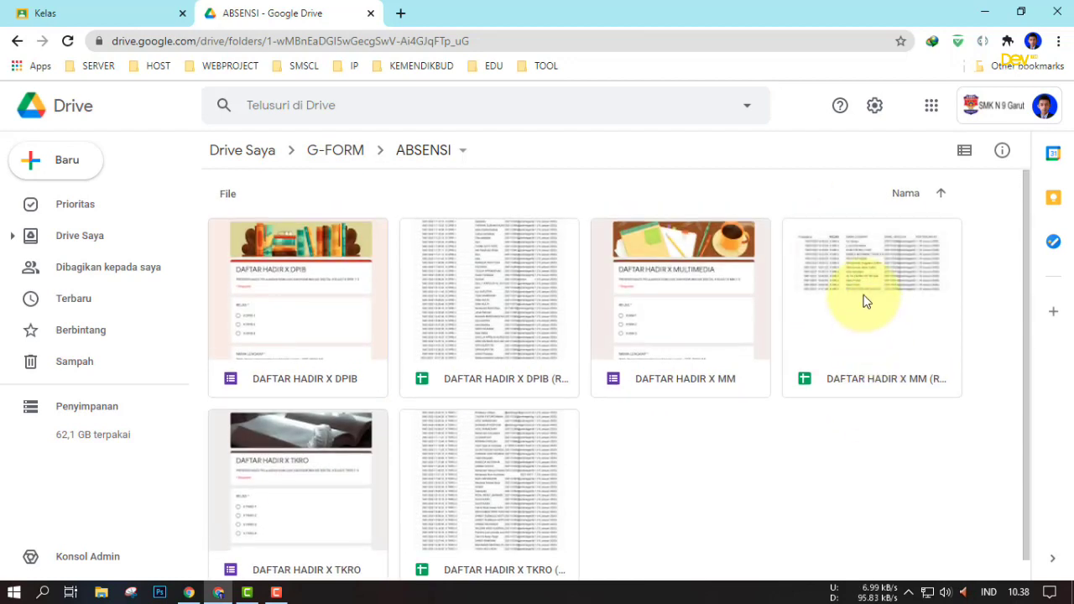
double_click(495, 289)
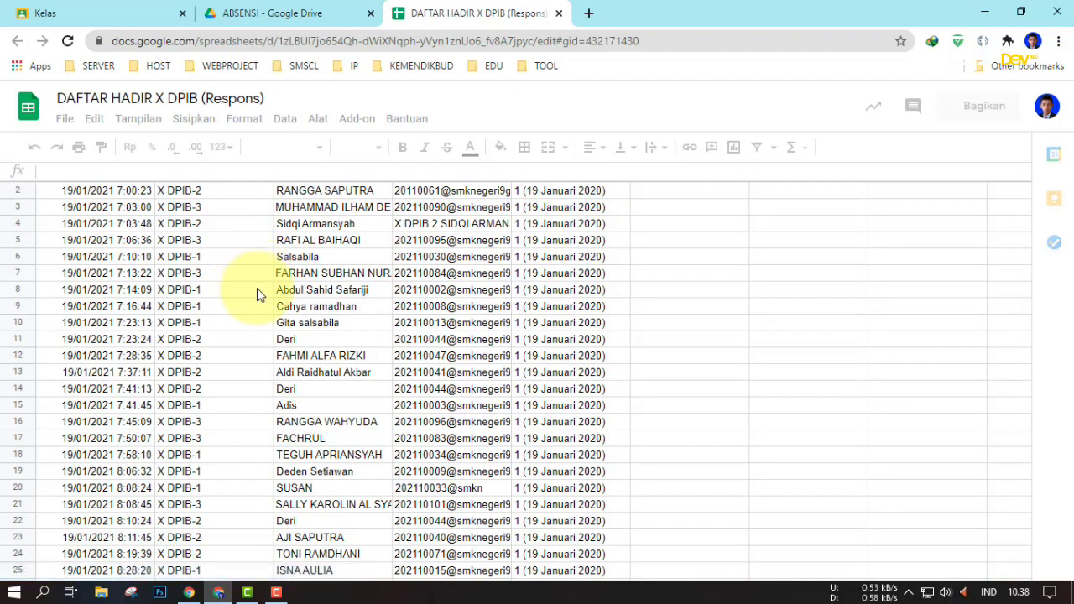
Step: Add a filter to the response table and limit the KELAS column to X DPIB-1
scroll(251, 302, "down", 4)
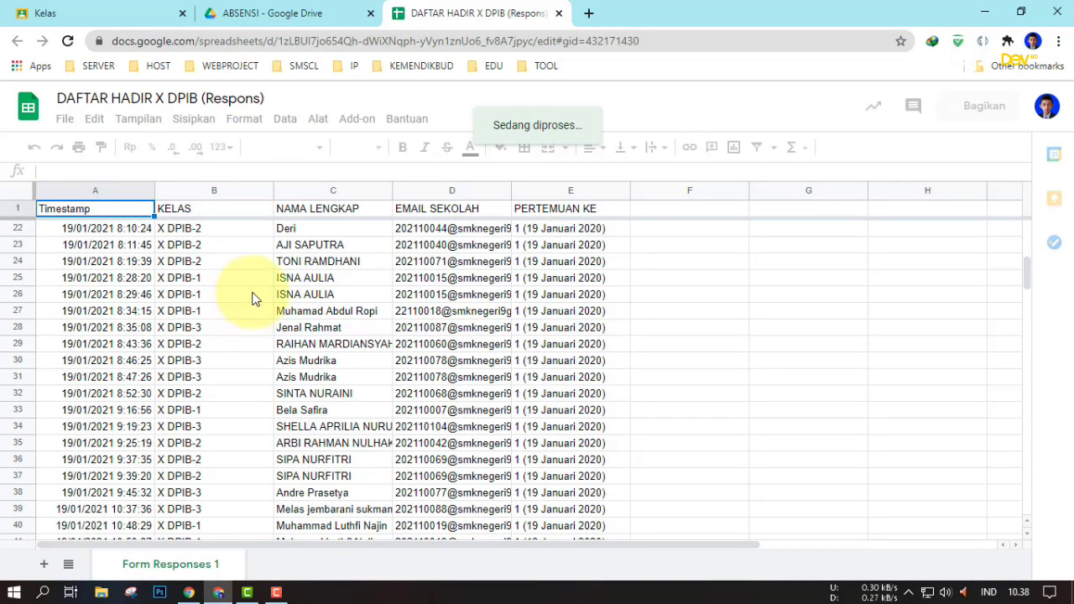
scroll(248, 260, "up", 6)
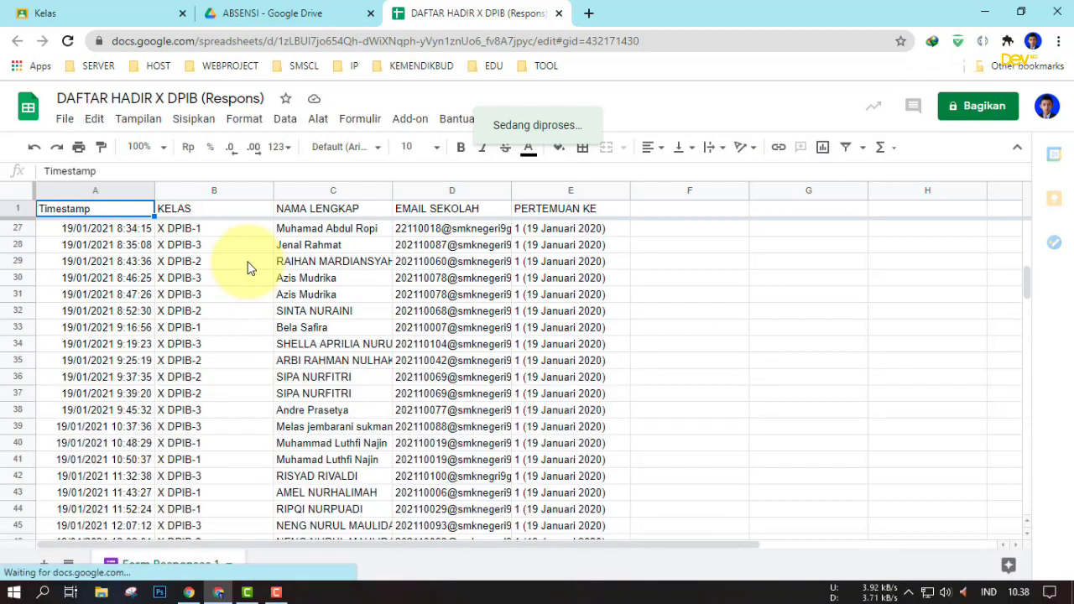
scroll(247, 239, "up", 5)
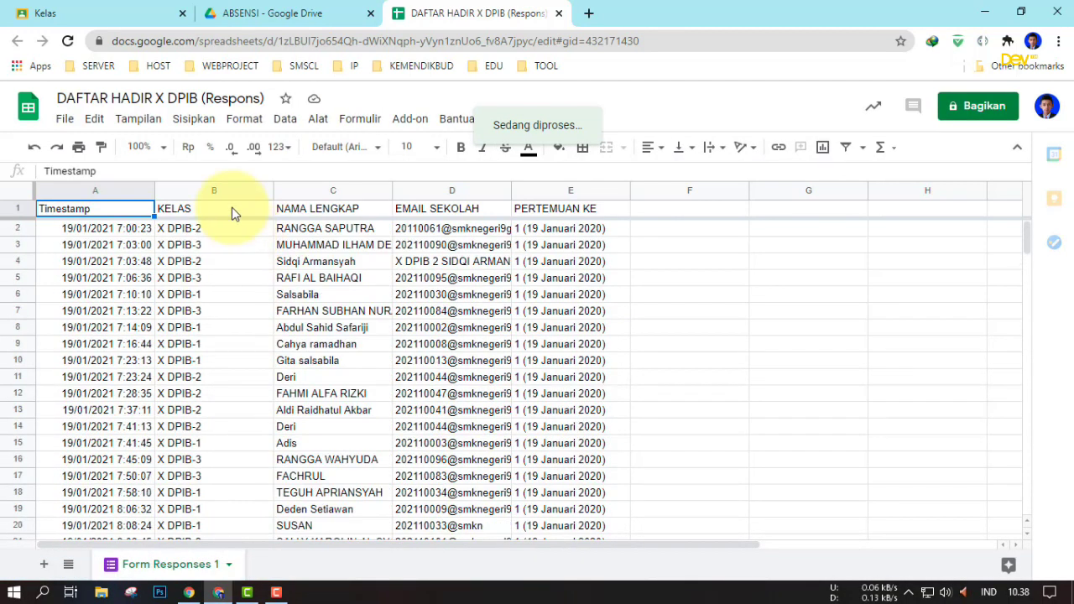
left_click(231, 207)
left_click(846, 148)
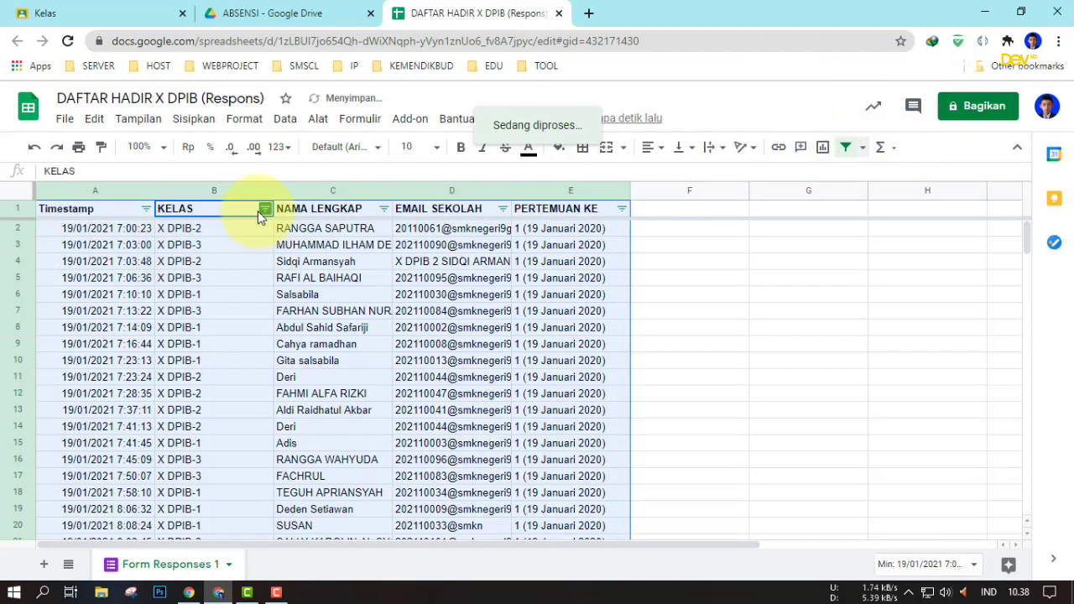
left_click(265, 209)
left_click(75, 519)
left_click(124, 495)
scroll(168, 420, "down", 1)
left_click(216, 558)
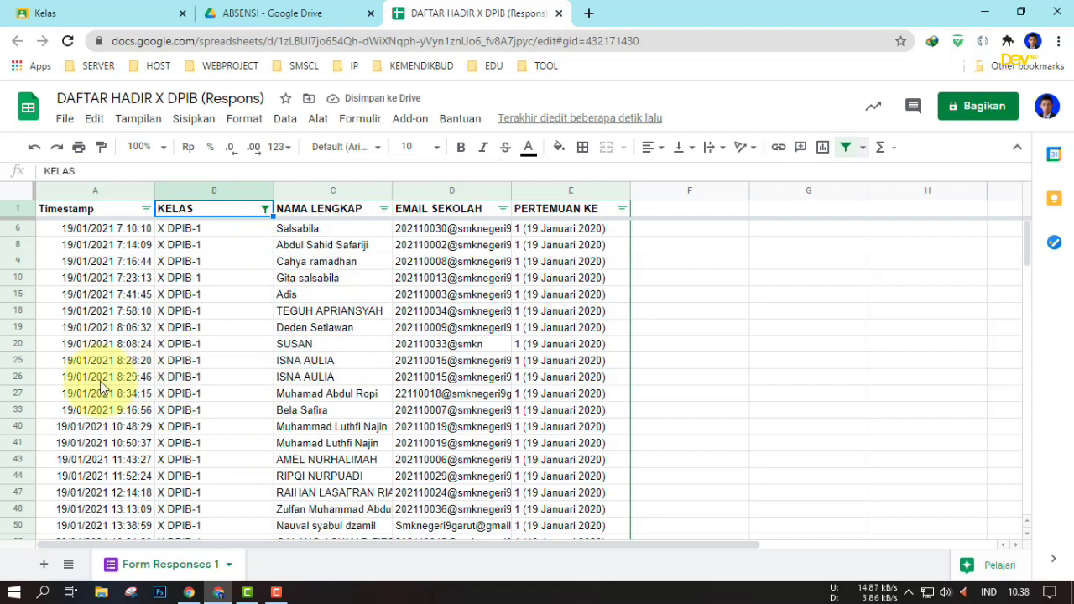
Step: Delete the duplicate X DPIB-1 responses in row 26 and then row 40
left_click(15, 377)
right_click(11, 375)
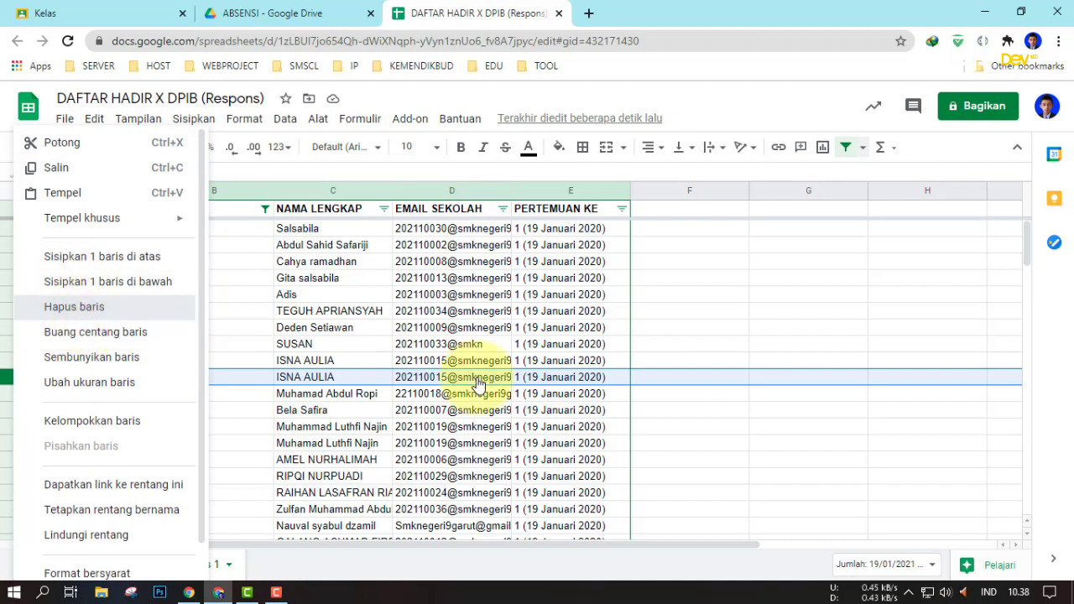
key("Return")
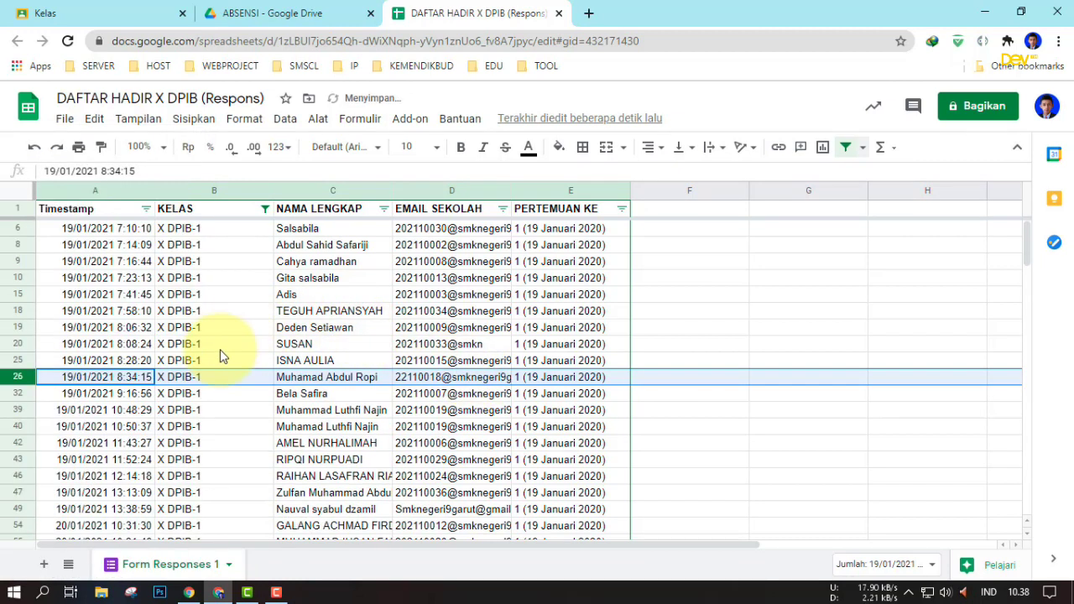
scroll(219, 352, "down", 3)
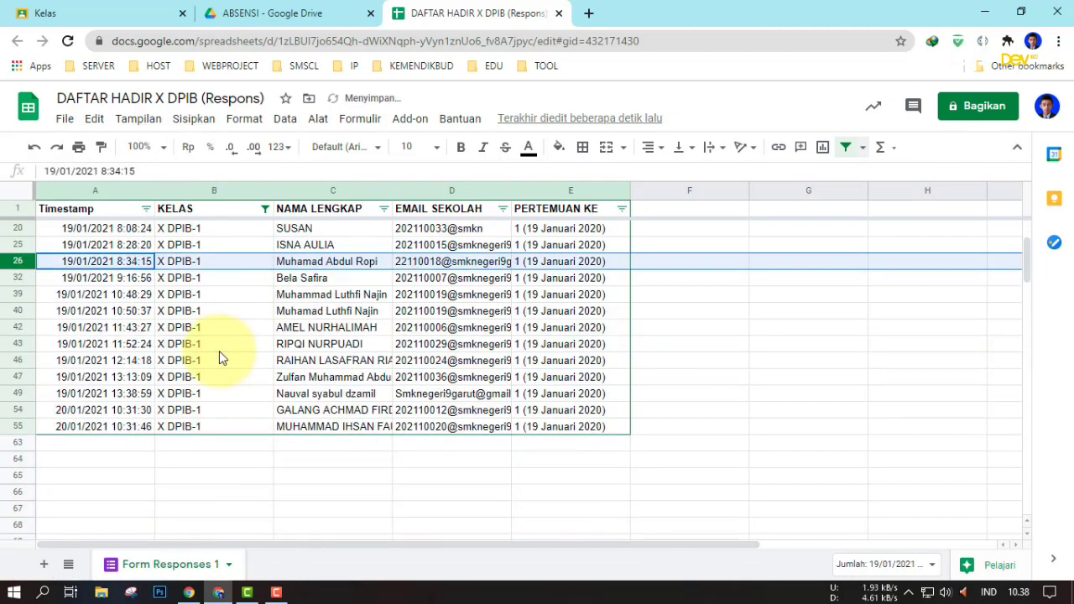
left_click(15, 312)
right_click(13, 310)
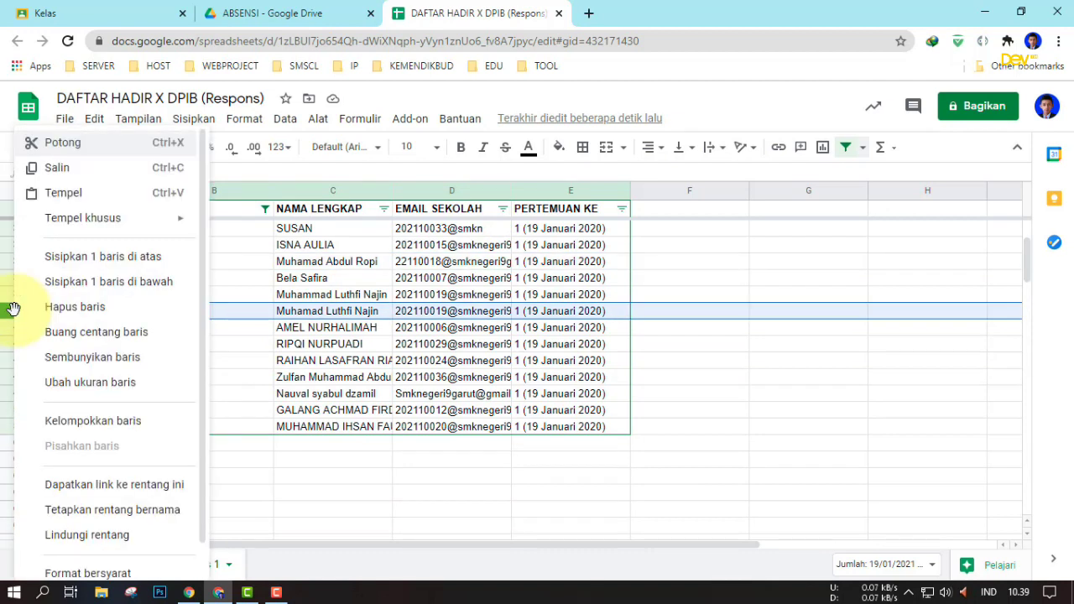
left_click(84, 307)
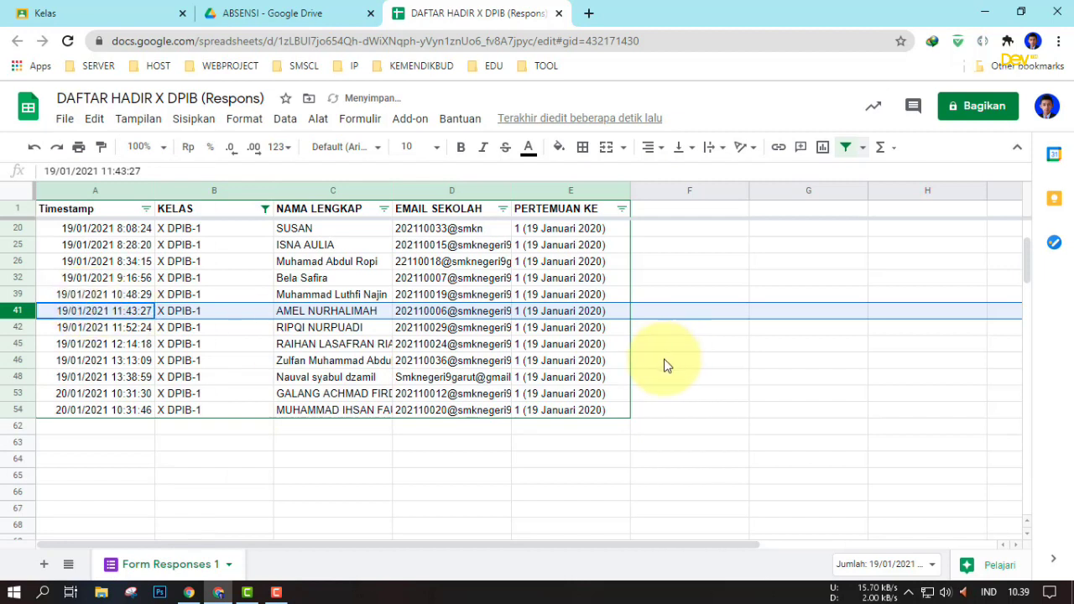
Step: Count the X DPIB-1 attendees by selecting the filtered NAMA LENGKAP cells from row 6 to row 54
left_click_drag(610, 419, 322, 222)
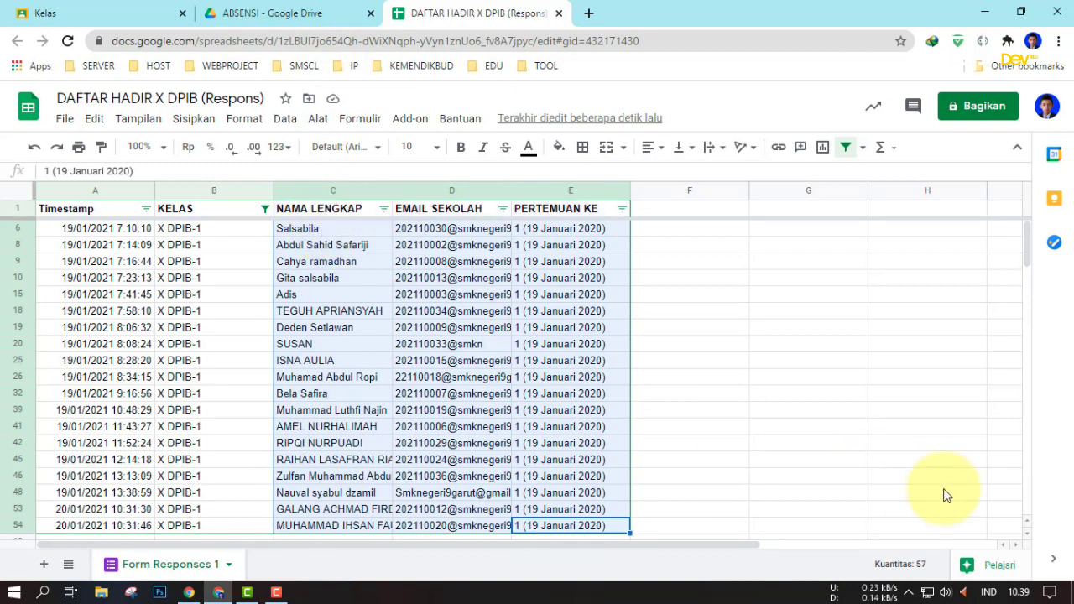
left_click(693, 394)
left_click_drag(344, 229, 333, 410)
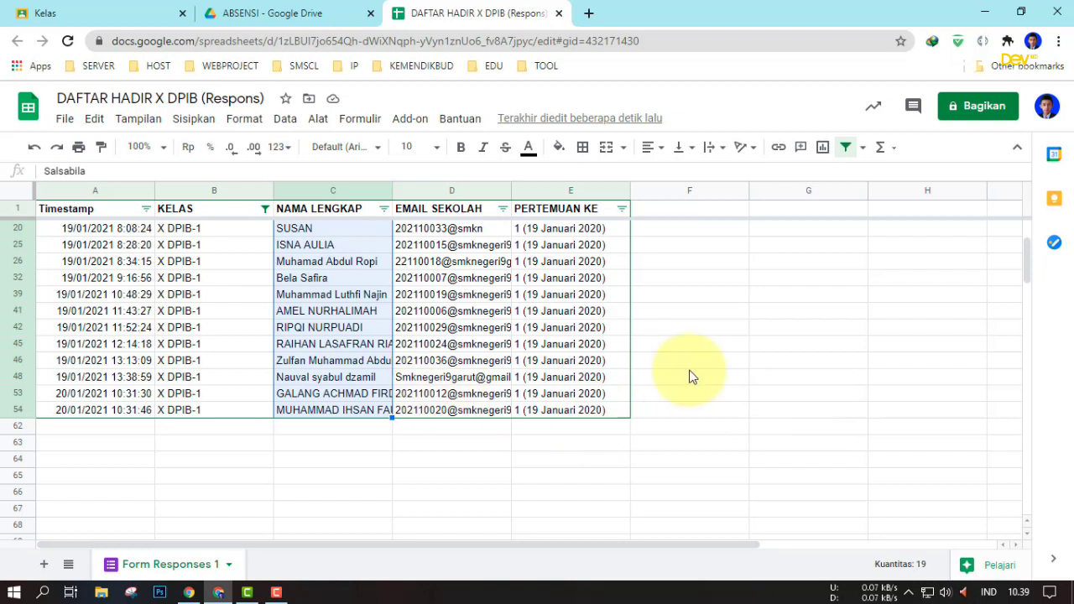
scroll(570, 402, "up", 3)
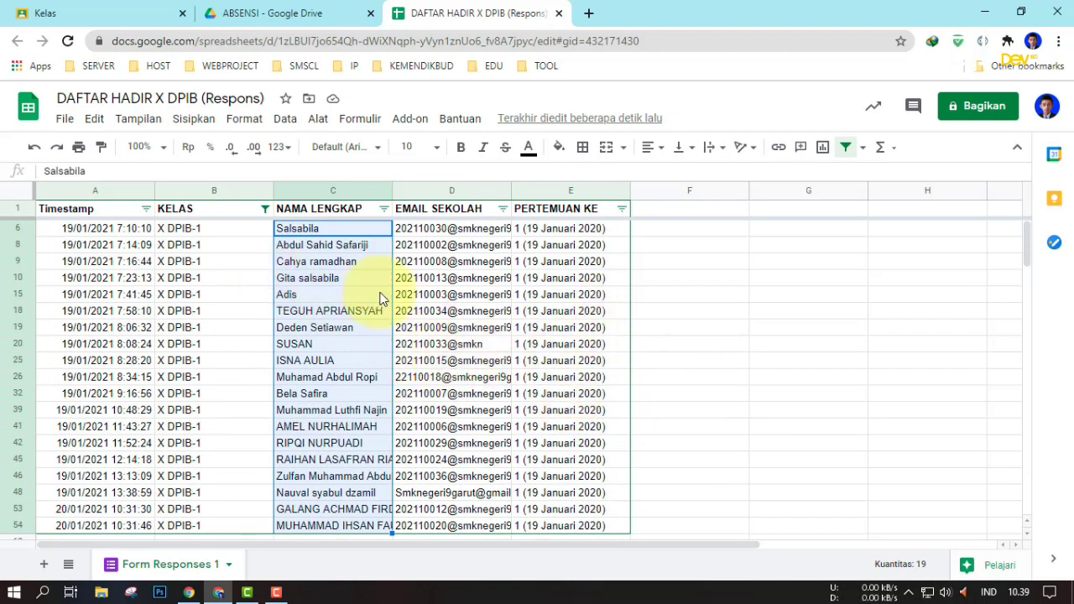
scroll(431, 302, "down", 3)
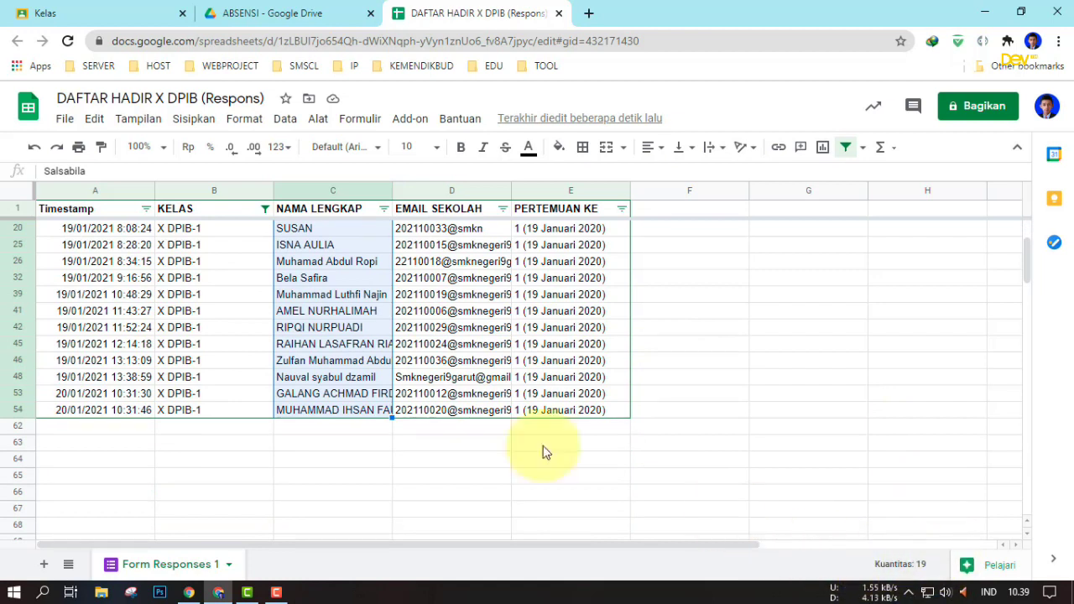
scroll(663, 383, "up", 3)
left_click(650, 327)
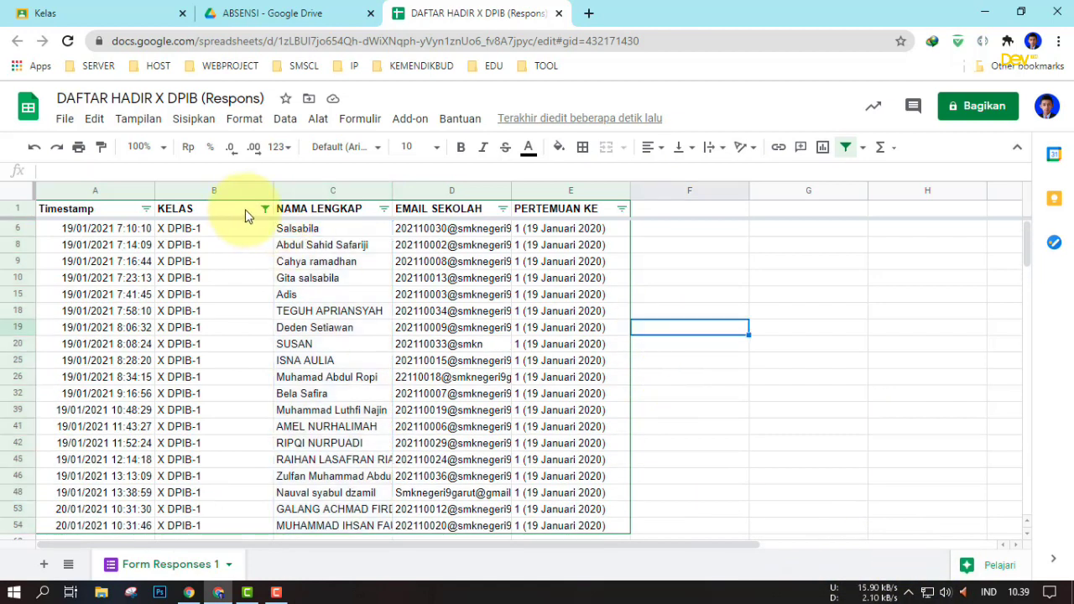
Step: Change the KELAS filter to show only X DPIB-2
left_click(261, 215)
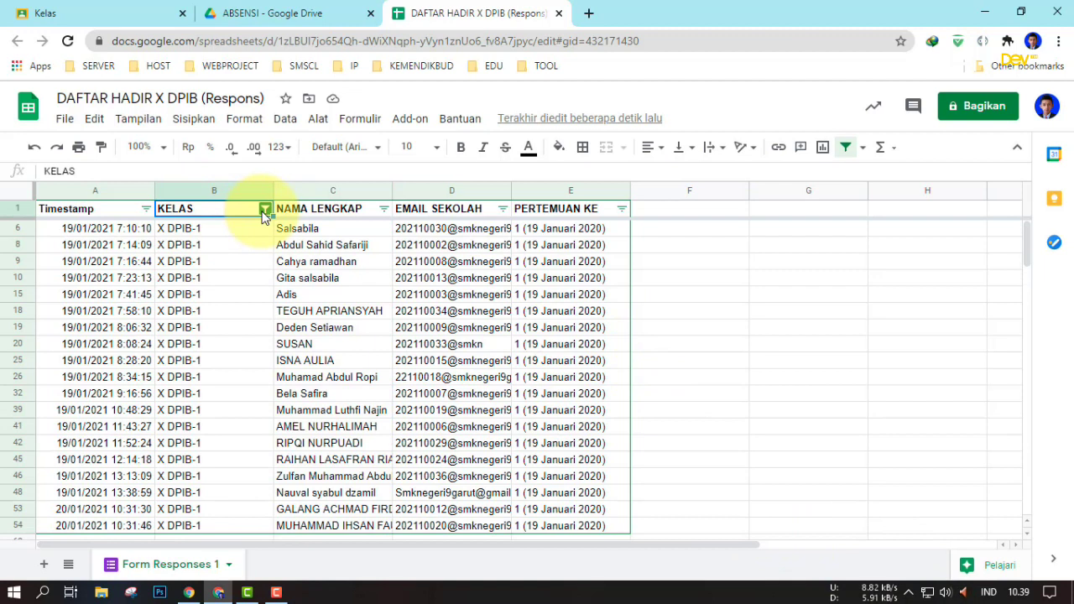
left_click(265, 210)
left_click(99, 379)
left_click(70, 494)
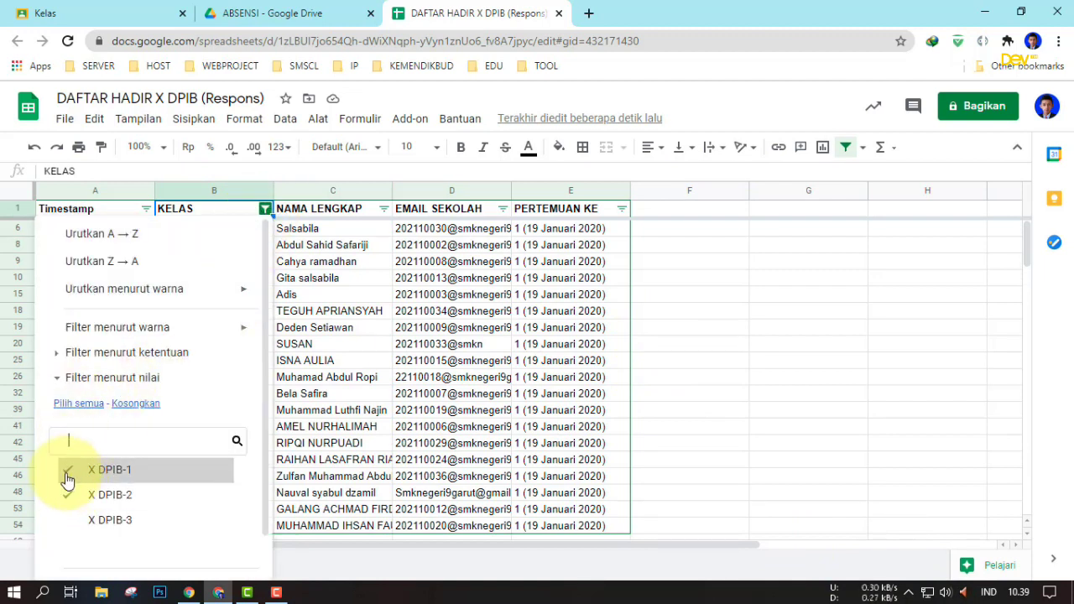
scroll(218, 436, "down", 1)
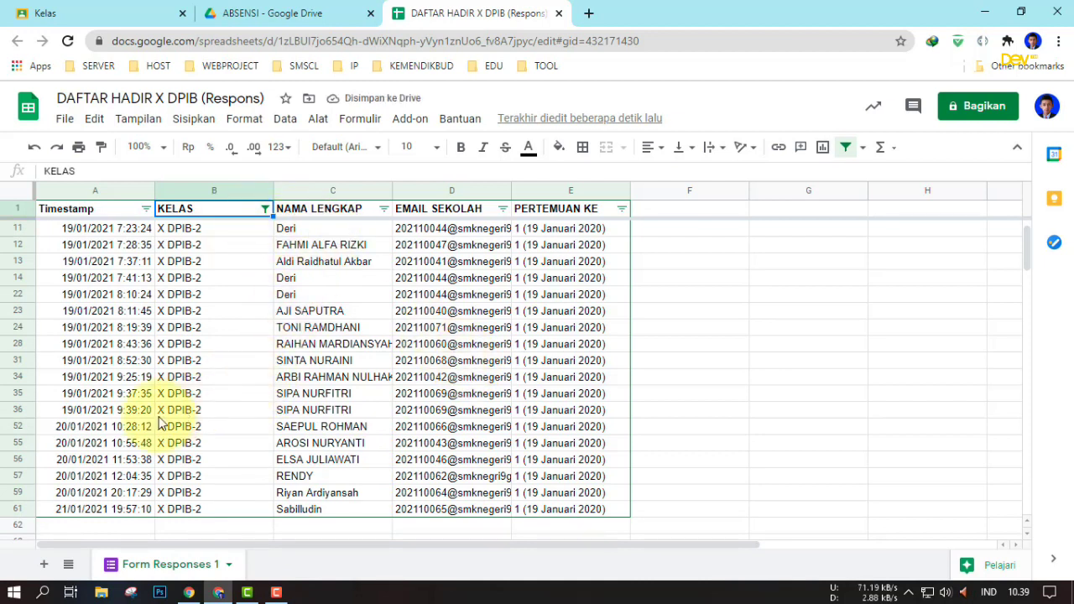
Step: Delete the duplicate X DPIB-2 responses in row 36 and row 22, and select the listed names to count them
left_click(16, 409)
right_click(18, 408)
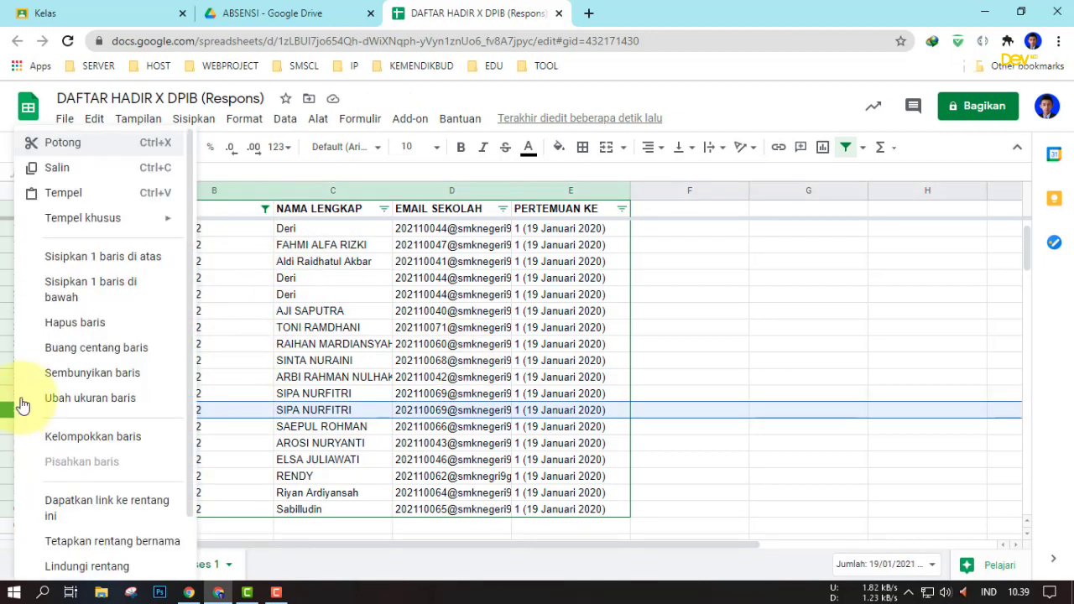
left_click(90, 322)
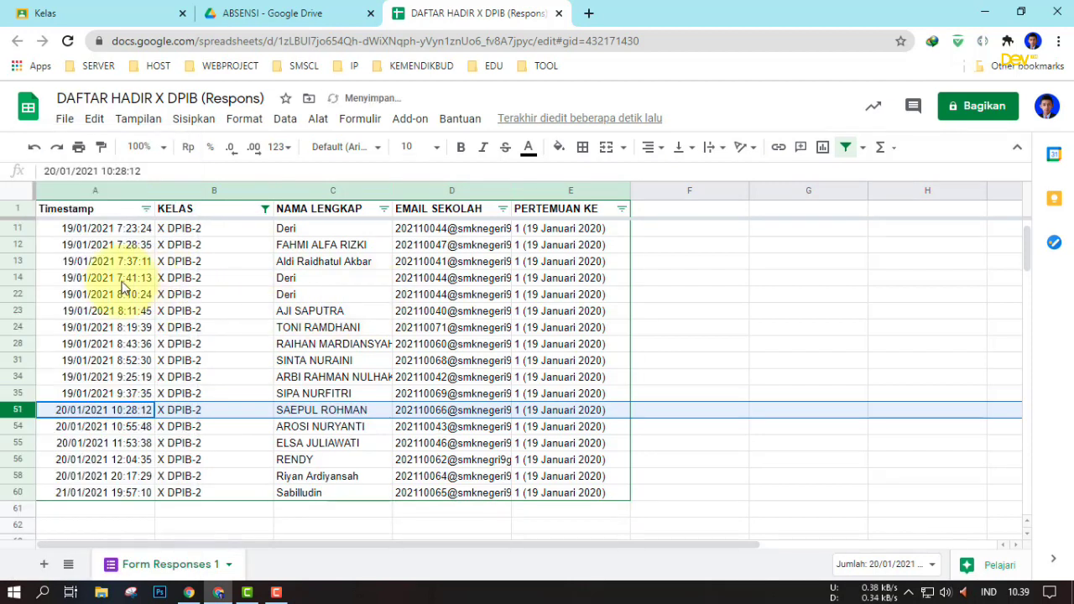
left_click(16, 295)
right_click(16, 295)
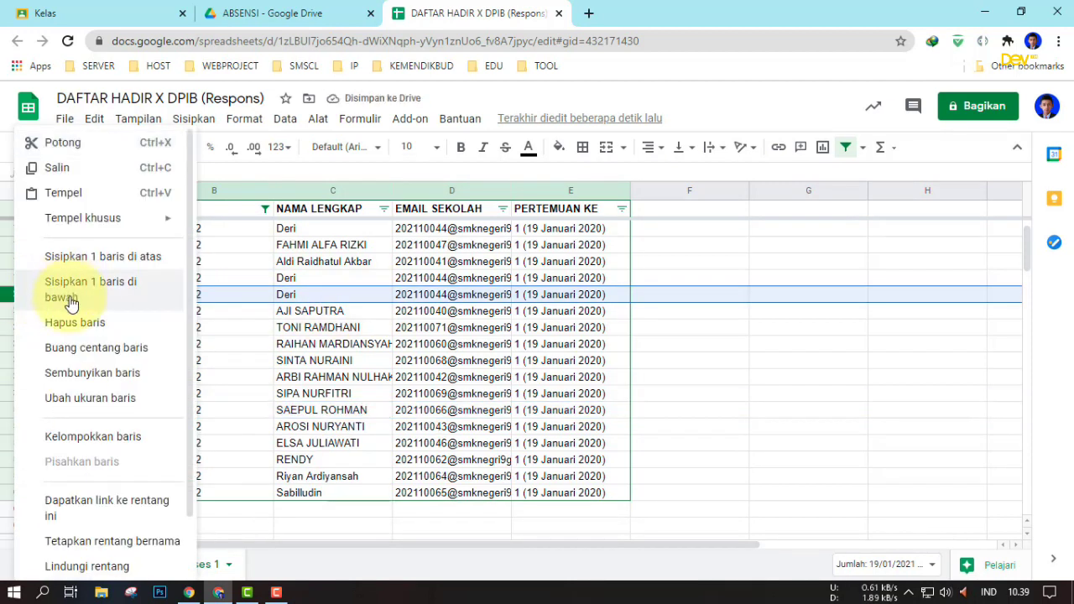
key("Return")
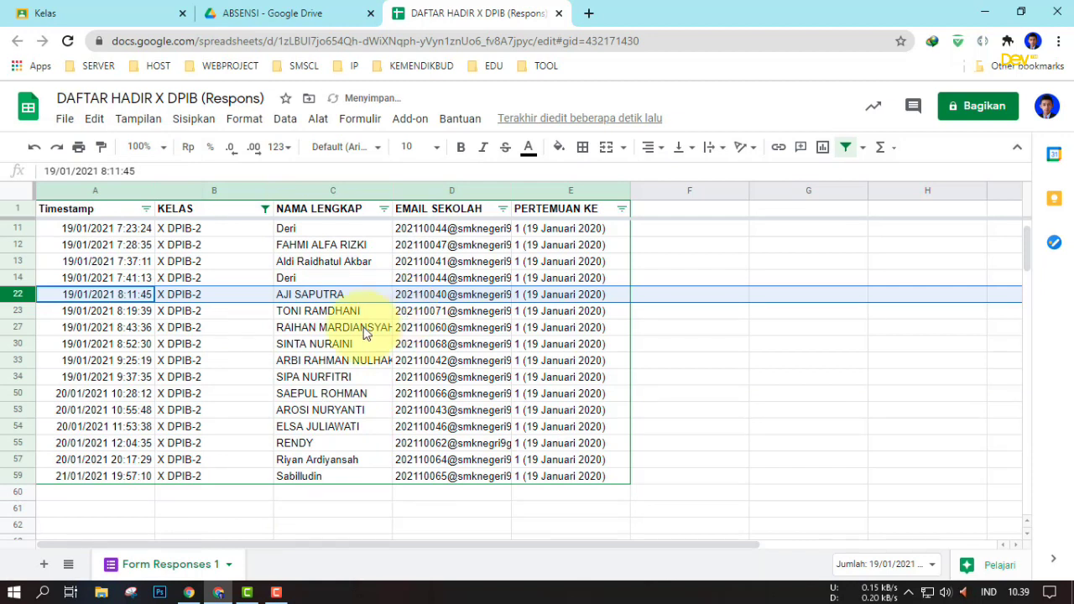
left_click_drag(351, 481, 315, 235)
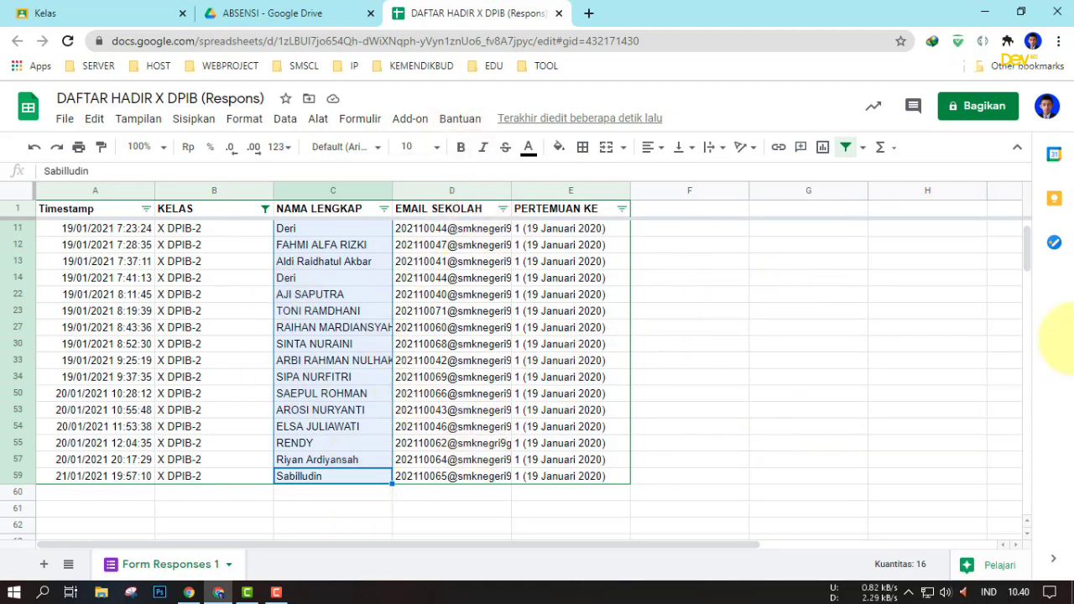
Step: Switch the KELAS filter from X DPIB-2 to only X DPIB-3
left_click(264, 210)
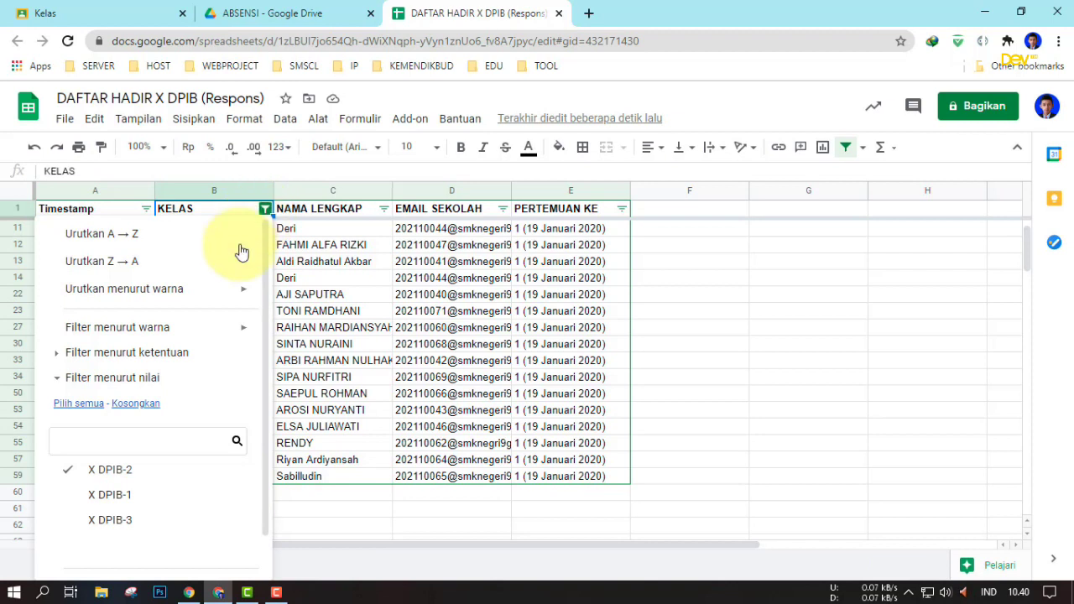
scroll(132, 453, "down", 1)
left_click(104, 476)
left_click(67, 428)
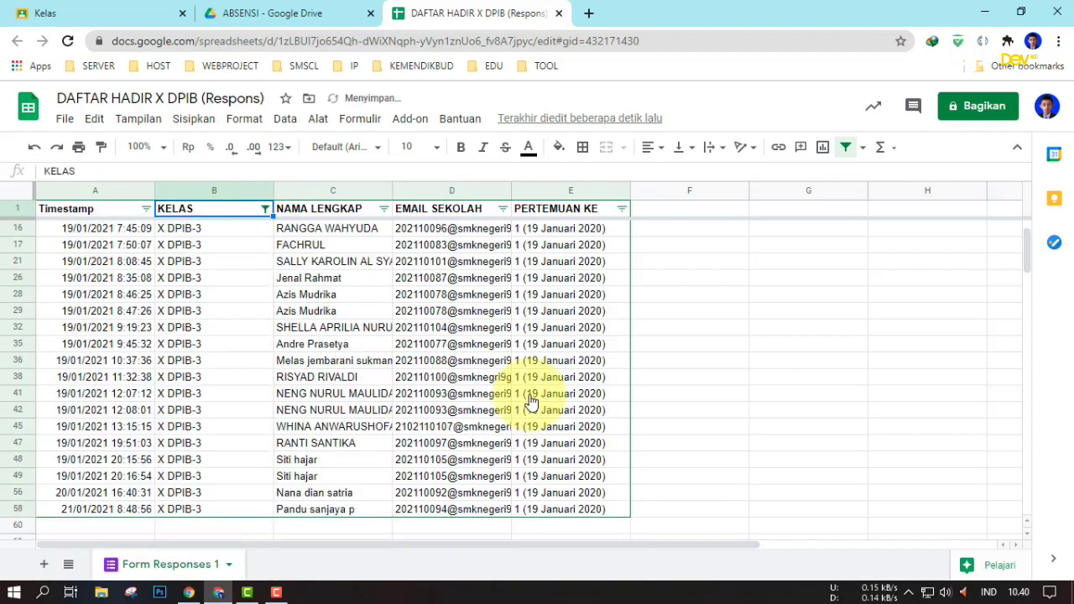
Step: Delete the duplicate X DPIB-3 responses in row 42 and row 29
scroll(496, 360, "down", 2)
scroll(383, 365, "up", 2)
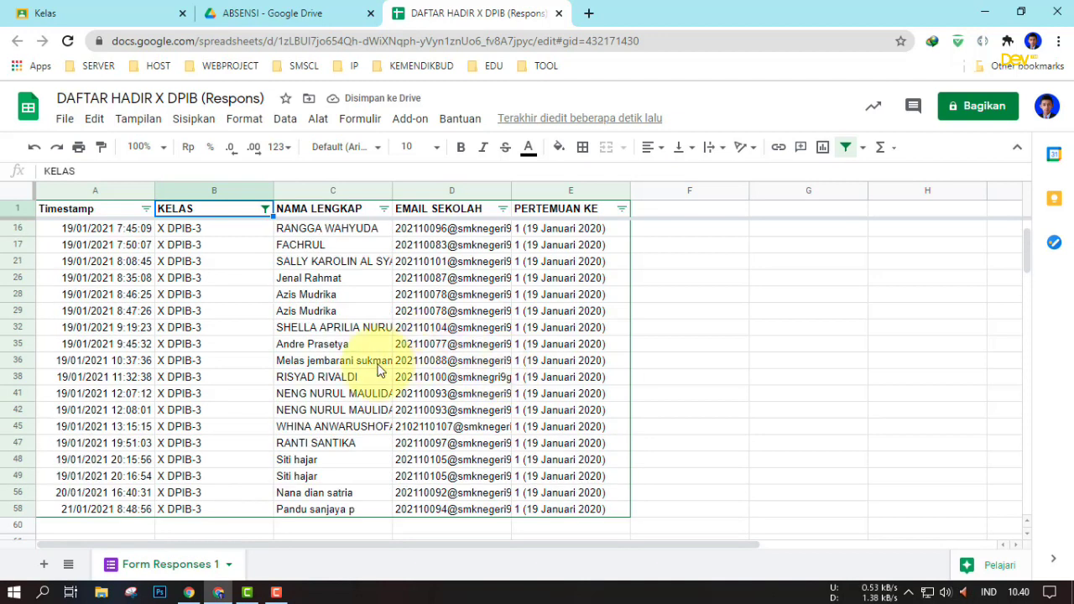
left_click(18, 411)
right_click(19, 410)
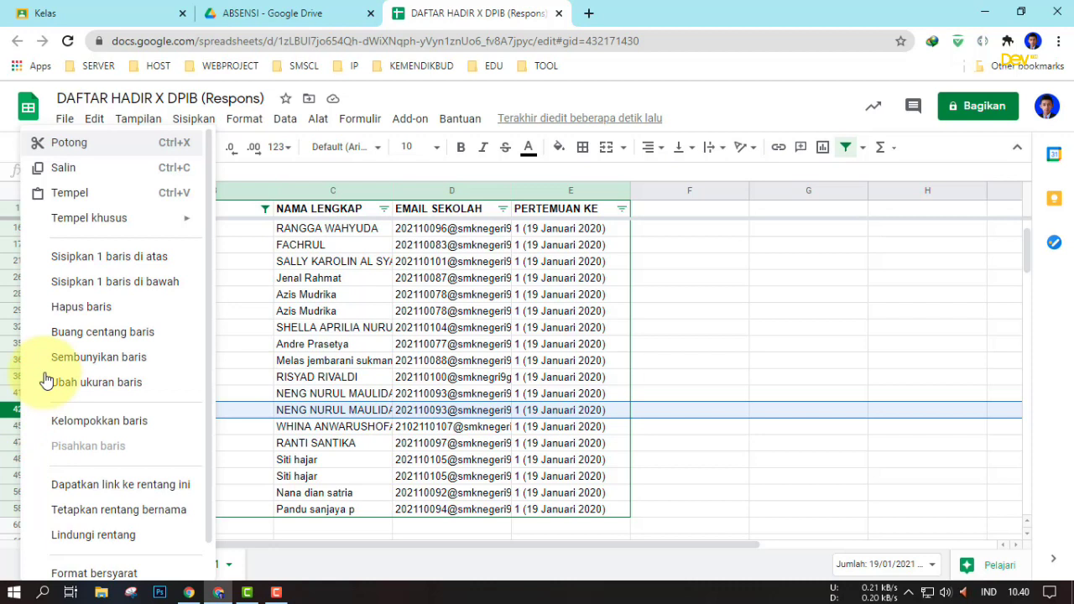
left_click(81, 307)
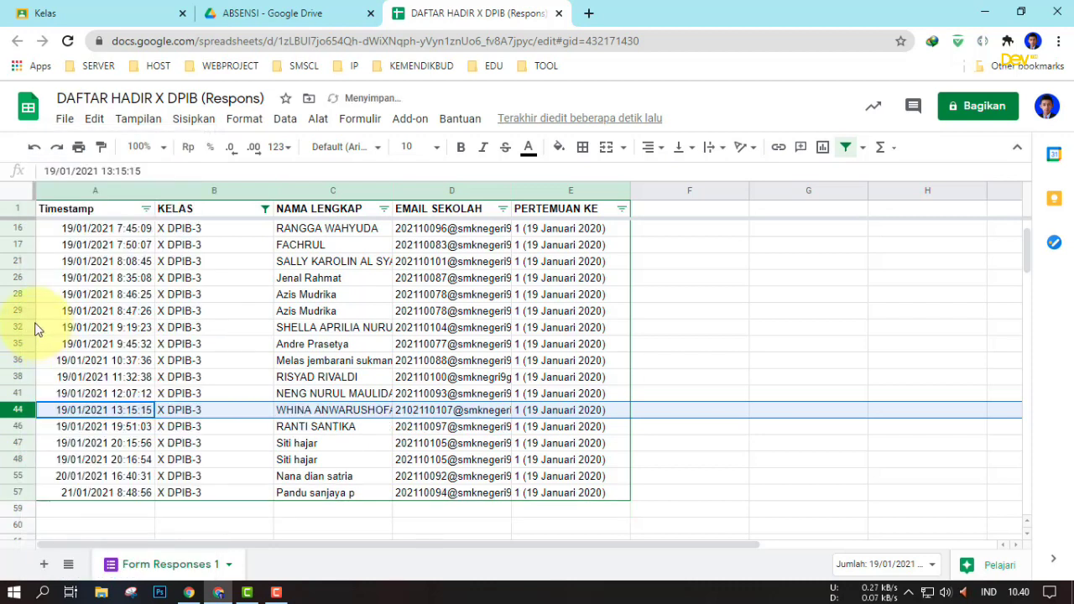
left_click(25, 313)
right_click(25, 313)
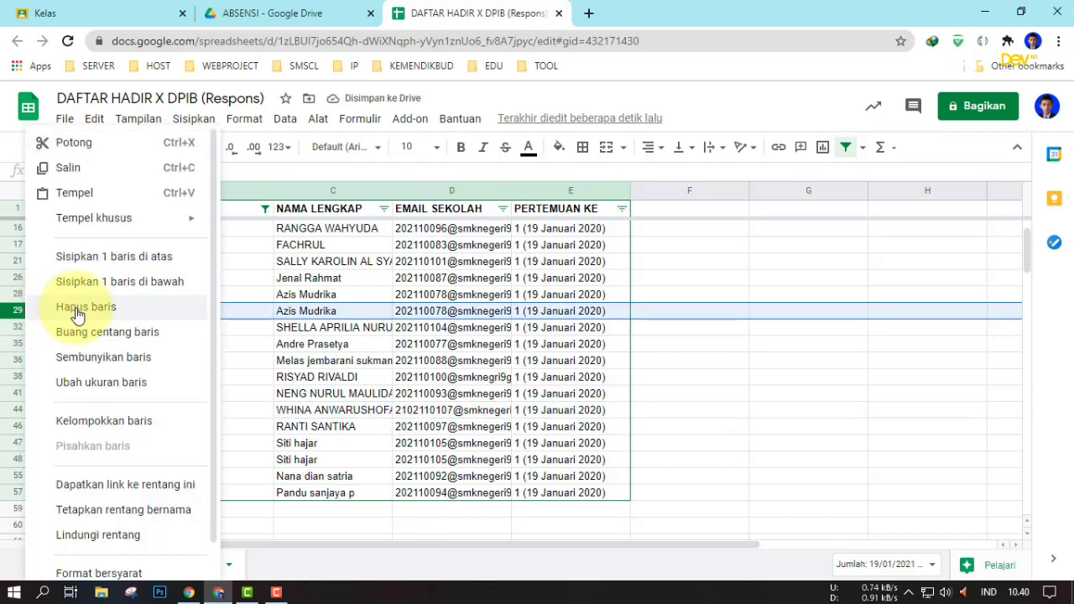
left_click(80, 312)
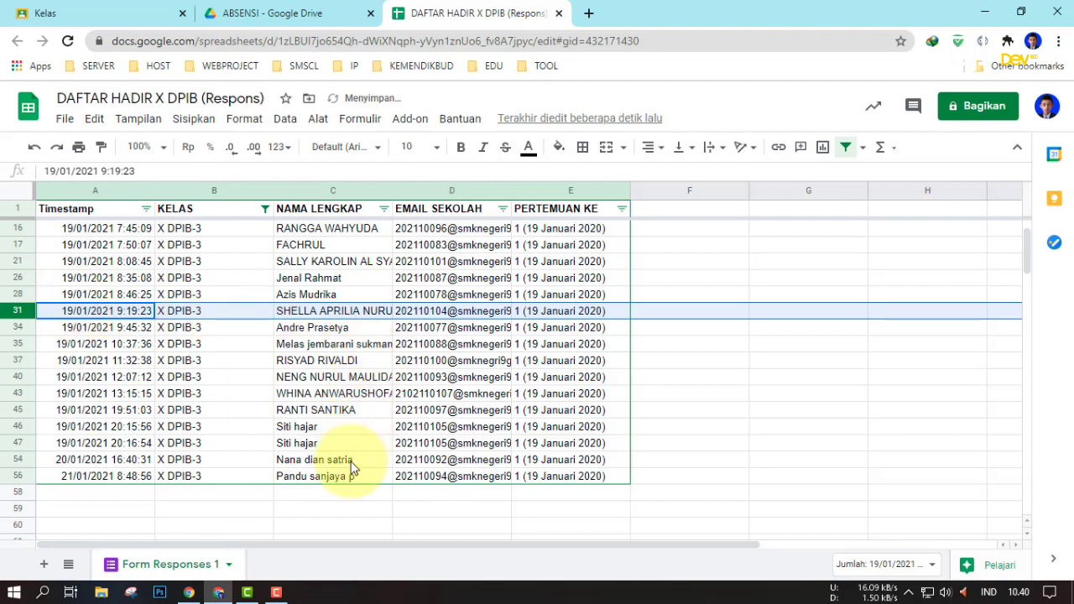
Step: Delete the duplicate X DPIB-3 response in row 47 and select the listed full names to count them
left_click(21, 426)
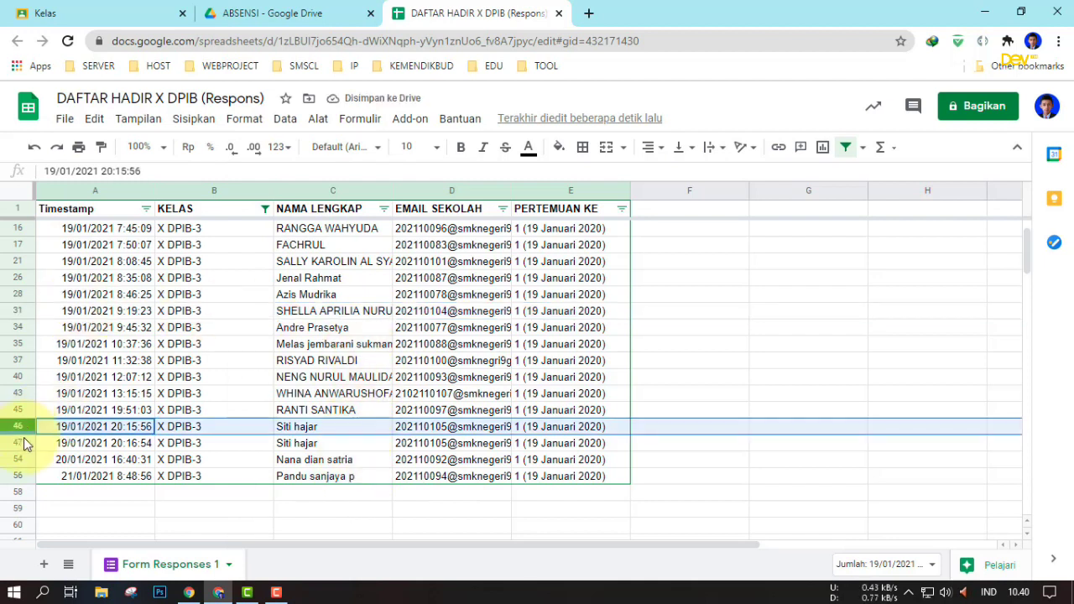
left_click(22, 442)
right_click(22, 443)
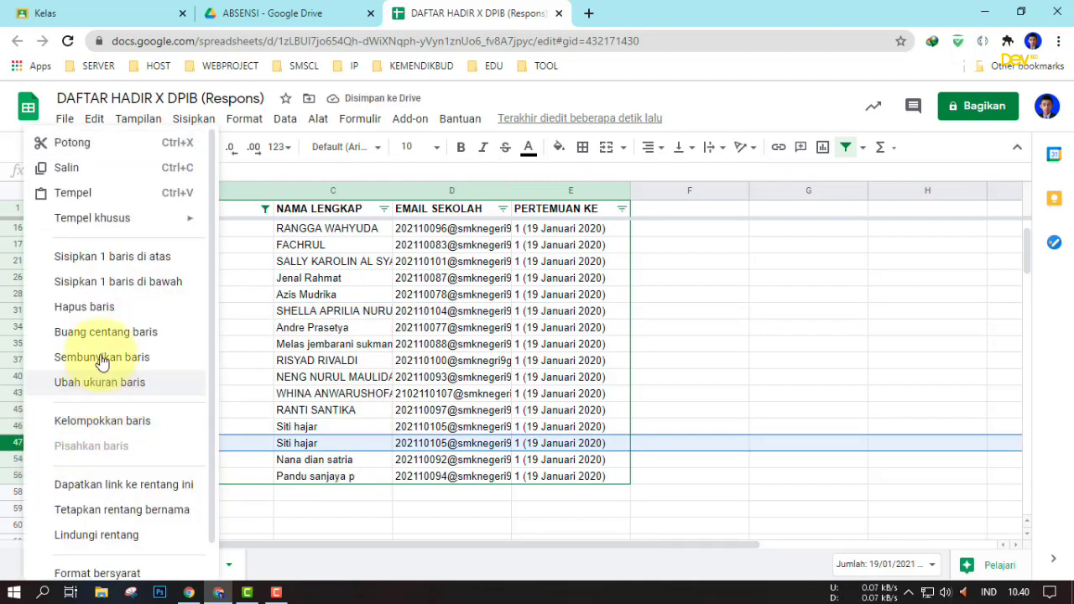
left_click(84, 307)
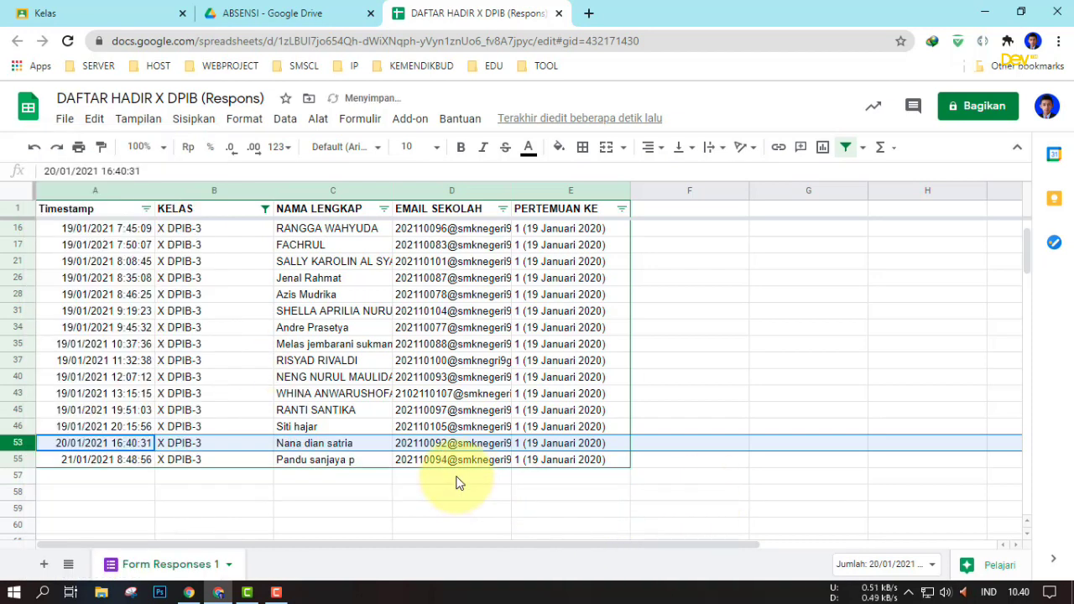
left_click_drag(326, 466, 316, 236)
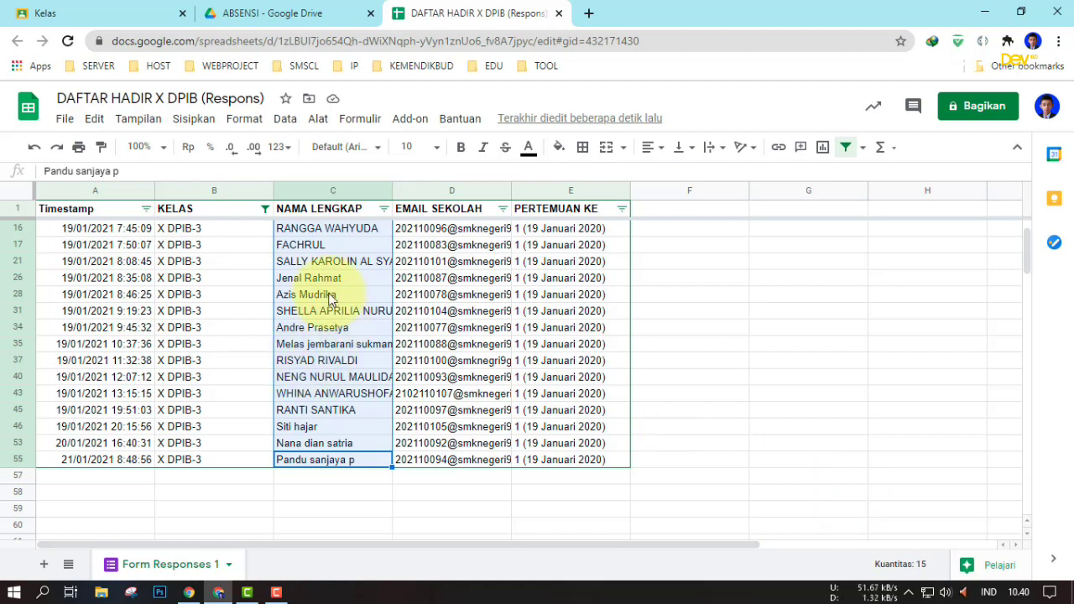
Step: Close the X DPIB responses and open the DAFTAR HADIR X MM (Respons) spreadsheet from the ABSENSI folder
left_click(559, 13)
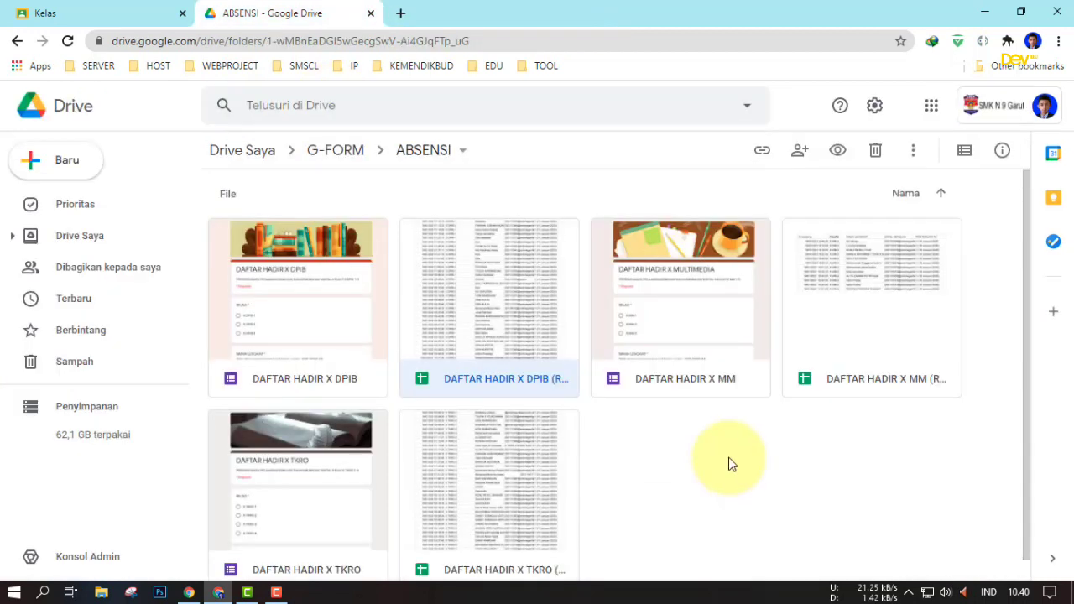
double_click(894, 325)
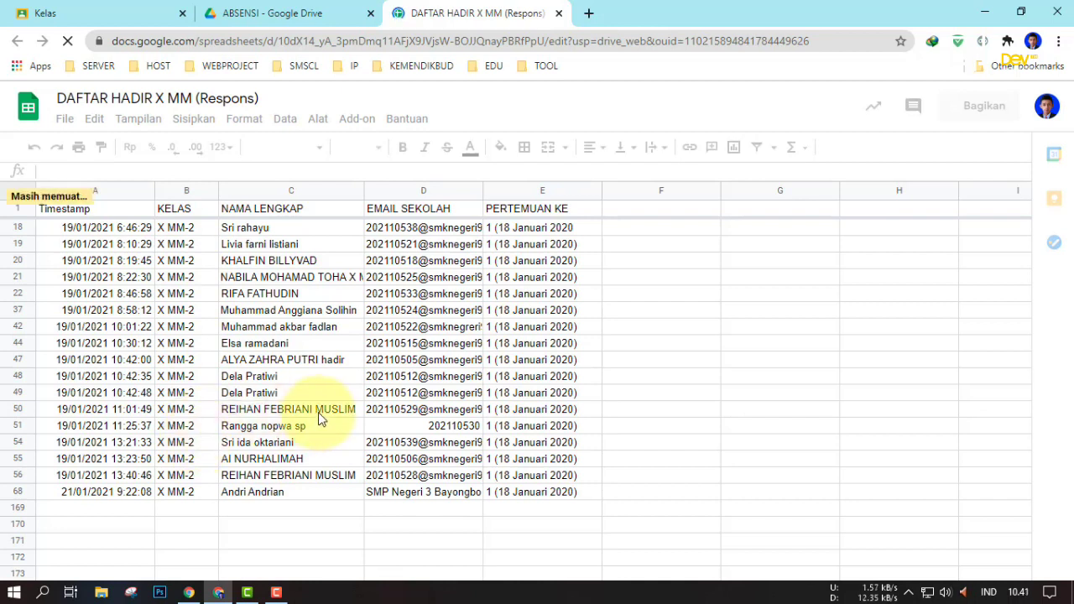
Step: Delete the duplicate X MM-2 response in row 49 and select the listed full names to count them
left_click(14, 395)
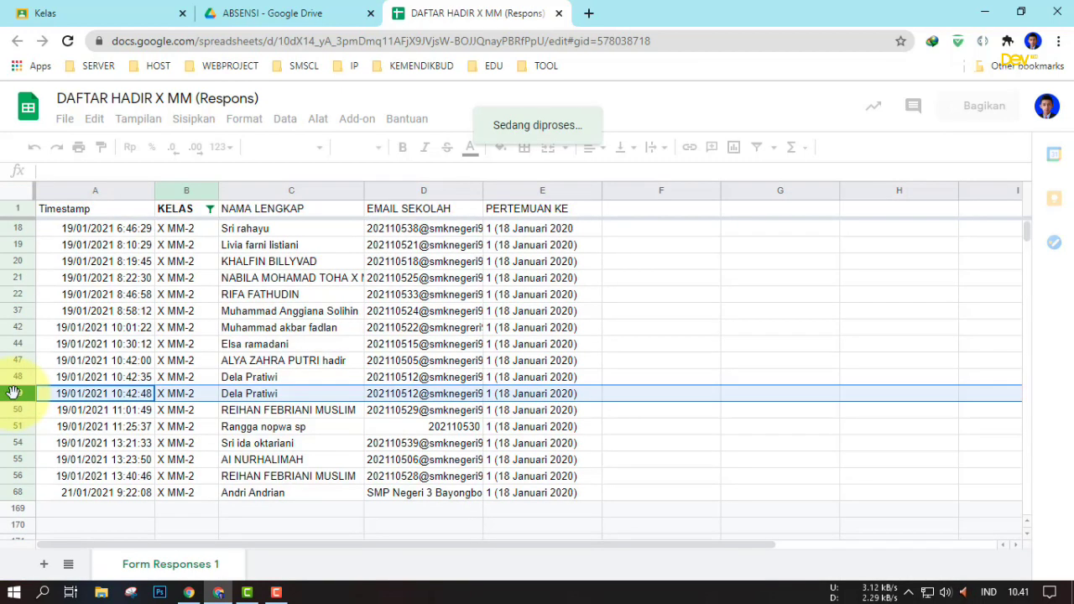
right_click(14, 393)
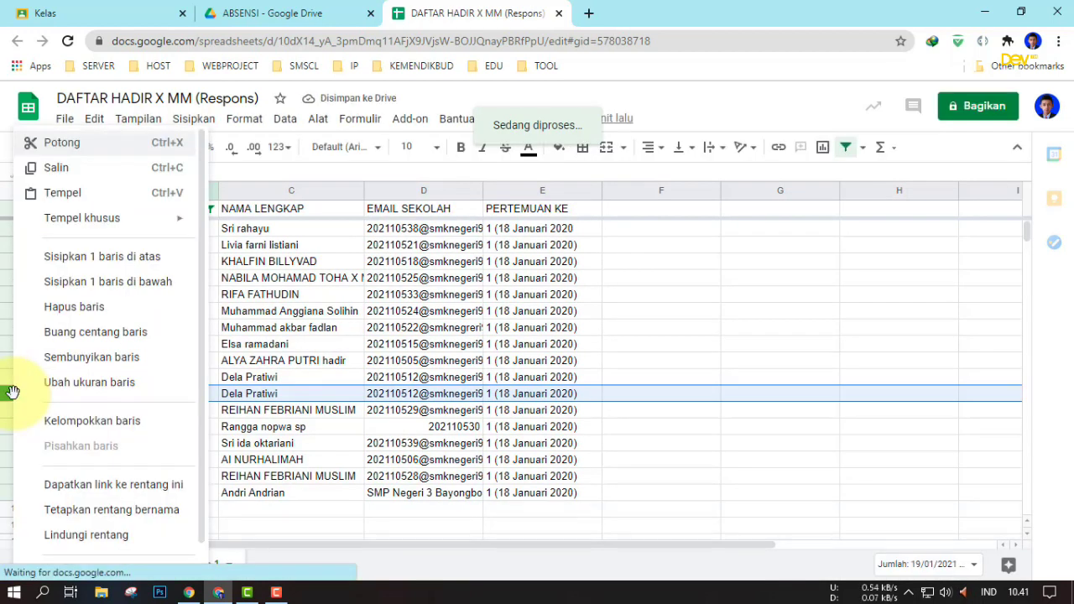
left_click(99, 307)
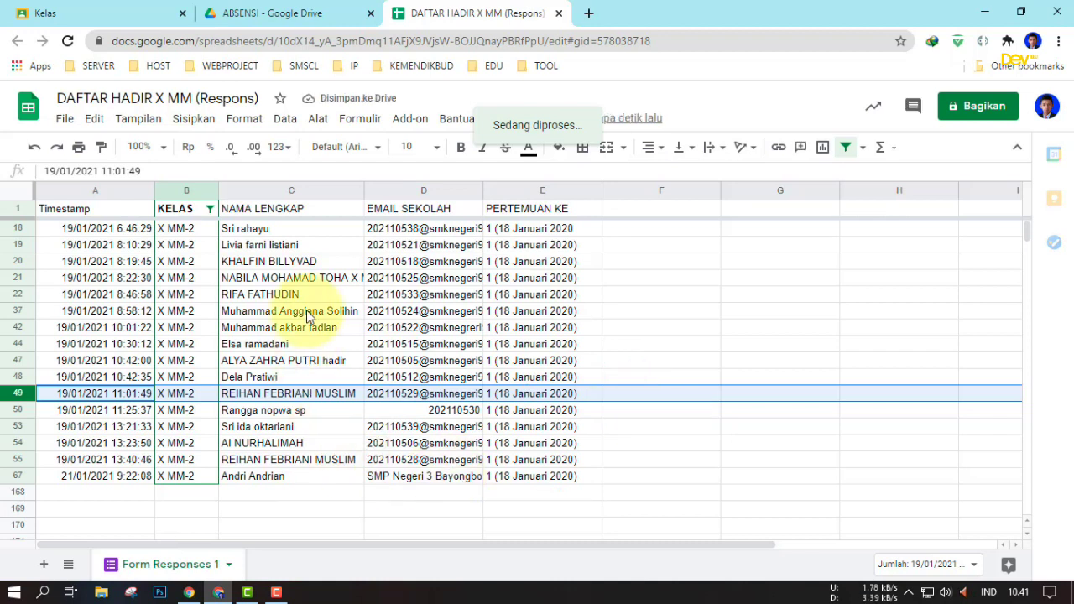
left_click_drag(313, 481, 239, 217)
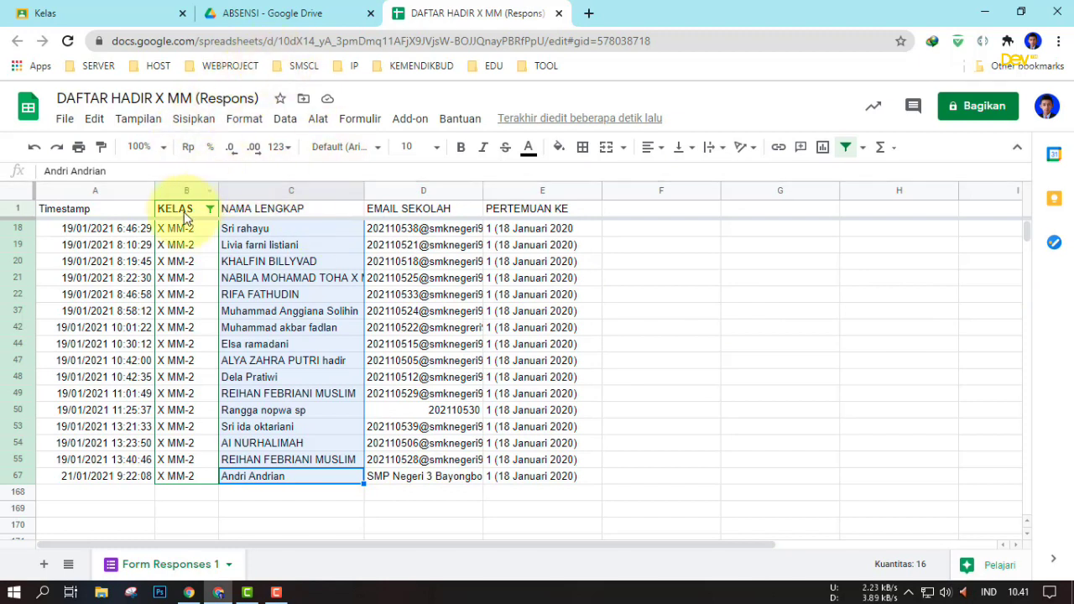
Step: Switch the KELAS filter from X MM-2 to only X MM-1
left_click(210, 208)
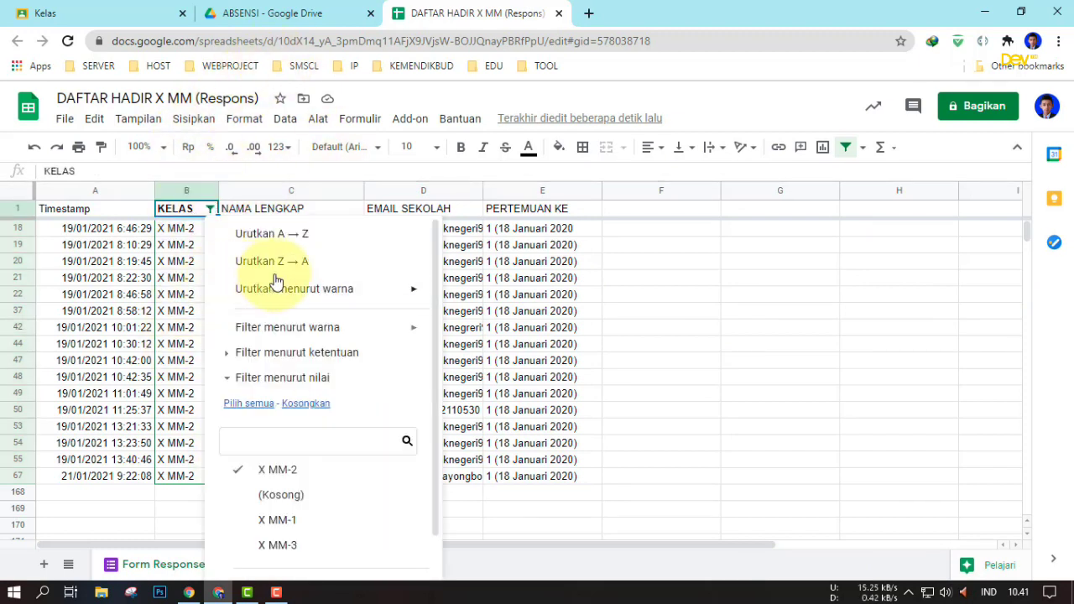
left_click(276, 520)
left_click(242, 472)
scroll(390, 470, "down", 1)
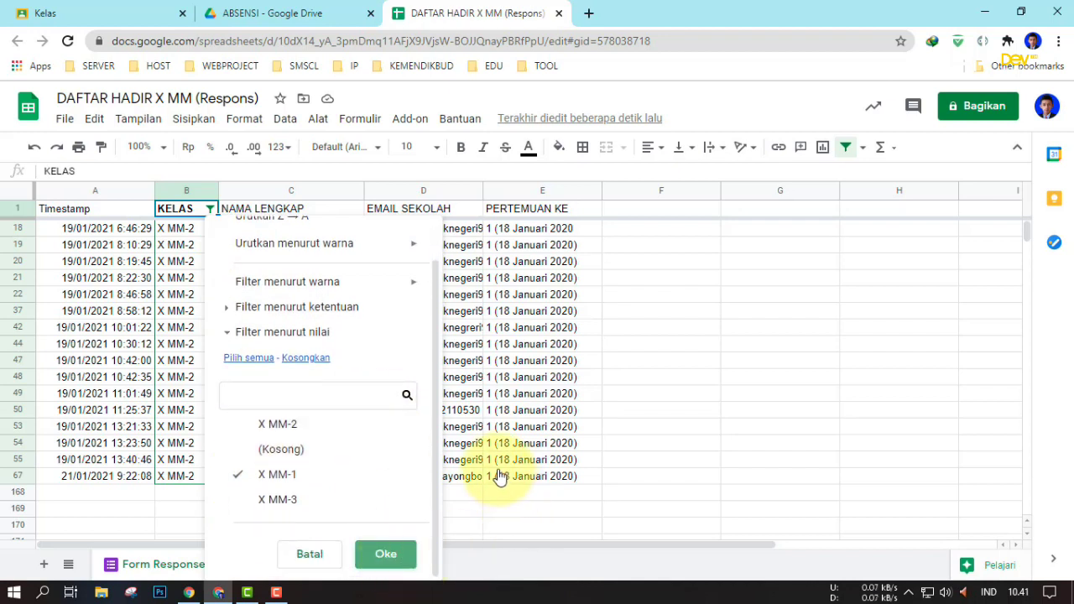
key("Return")
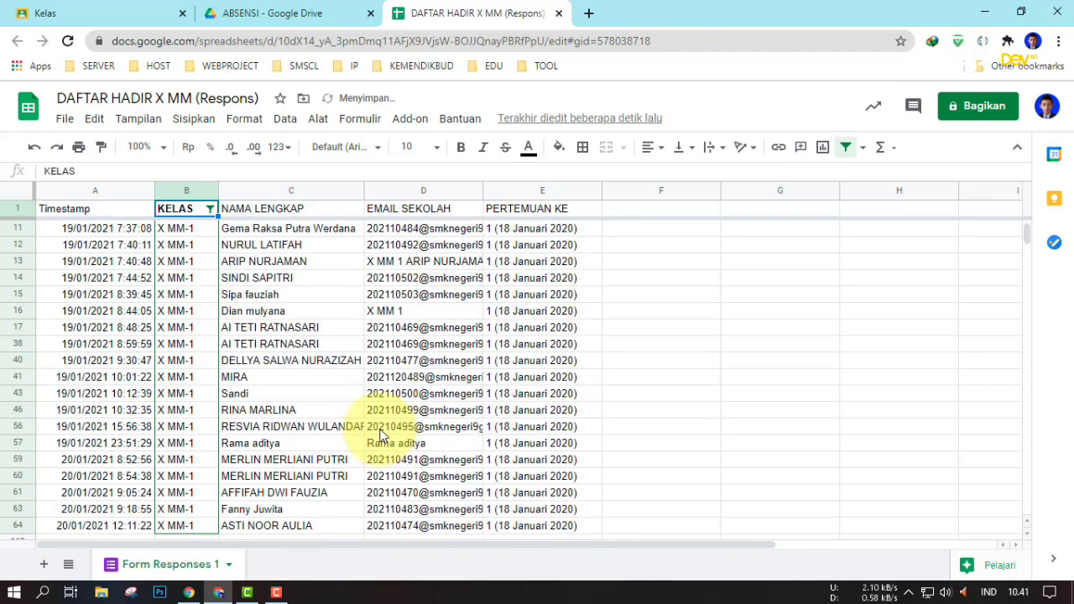
Step: Delete the duplicate X MM-1 responses in row 11, row 37 and row 58, one after another
scroll(385, 427, "up", 3)
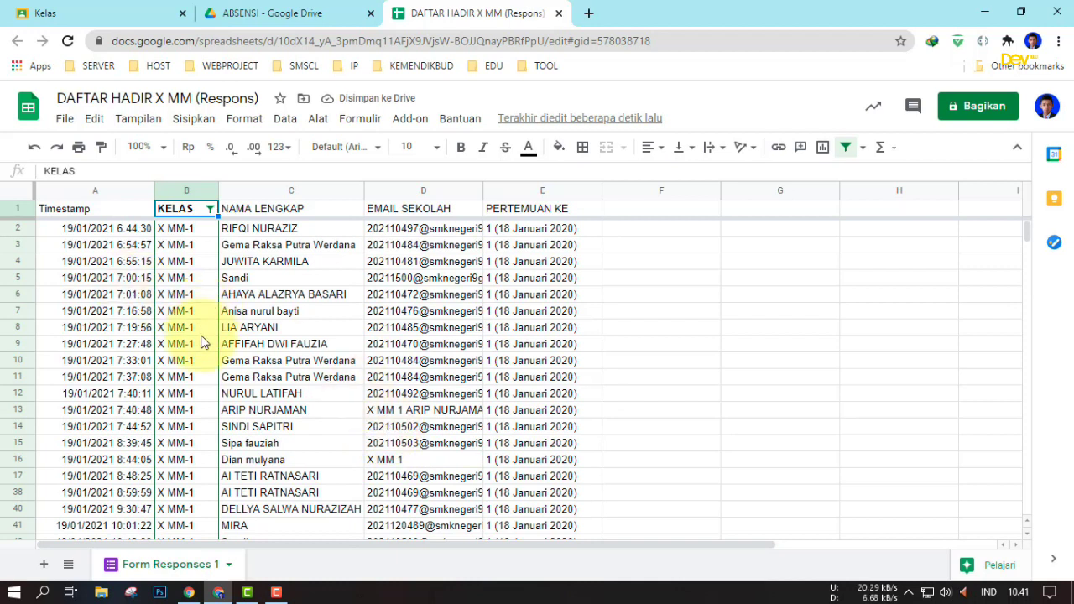
left_click(19, 377)
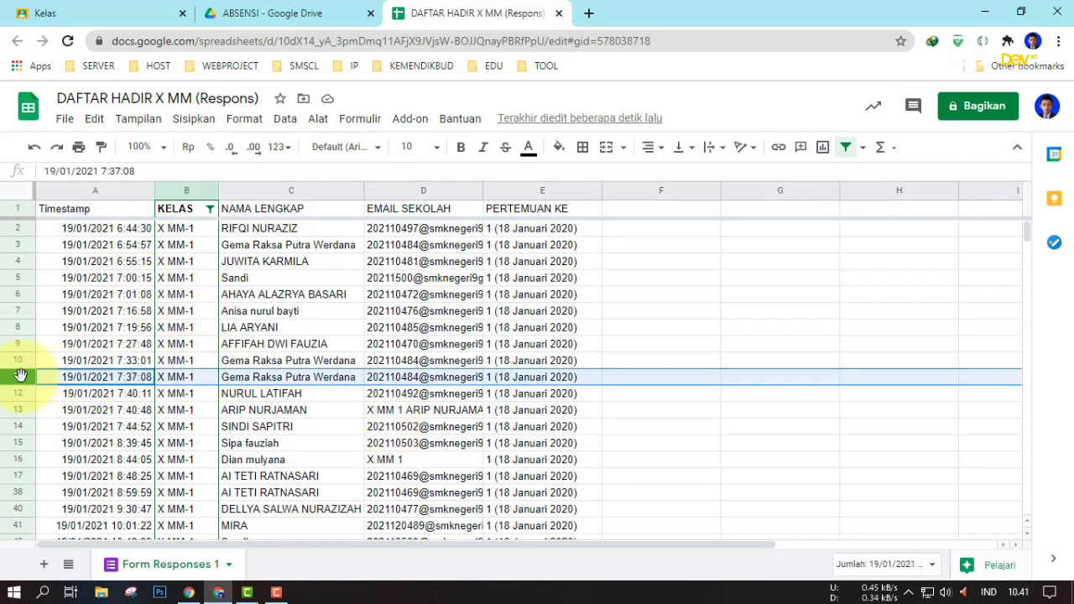
right_click(18, 377)
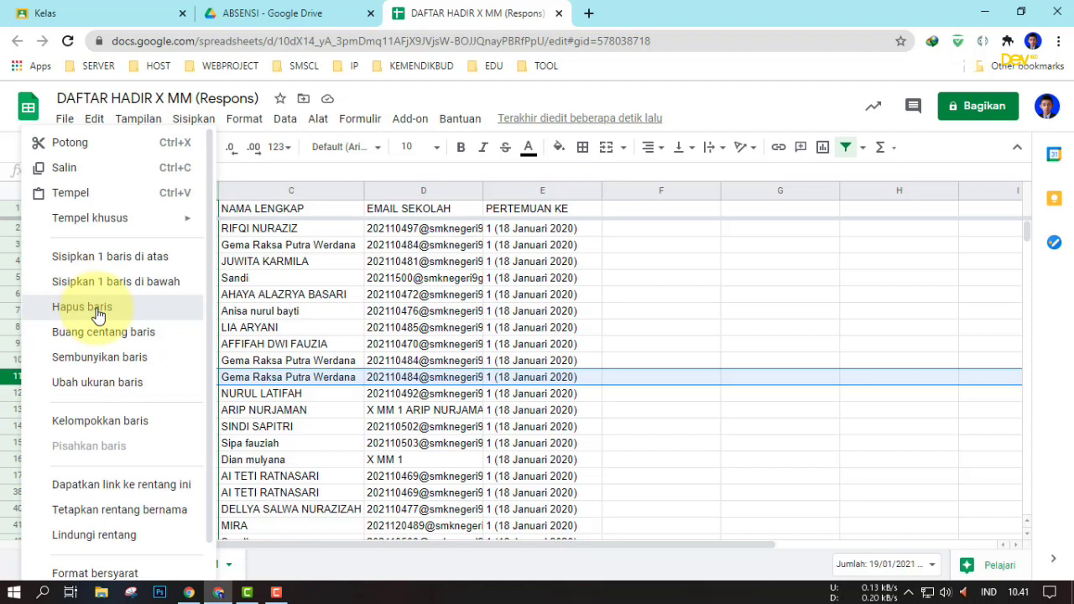
left_click(98, 315)
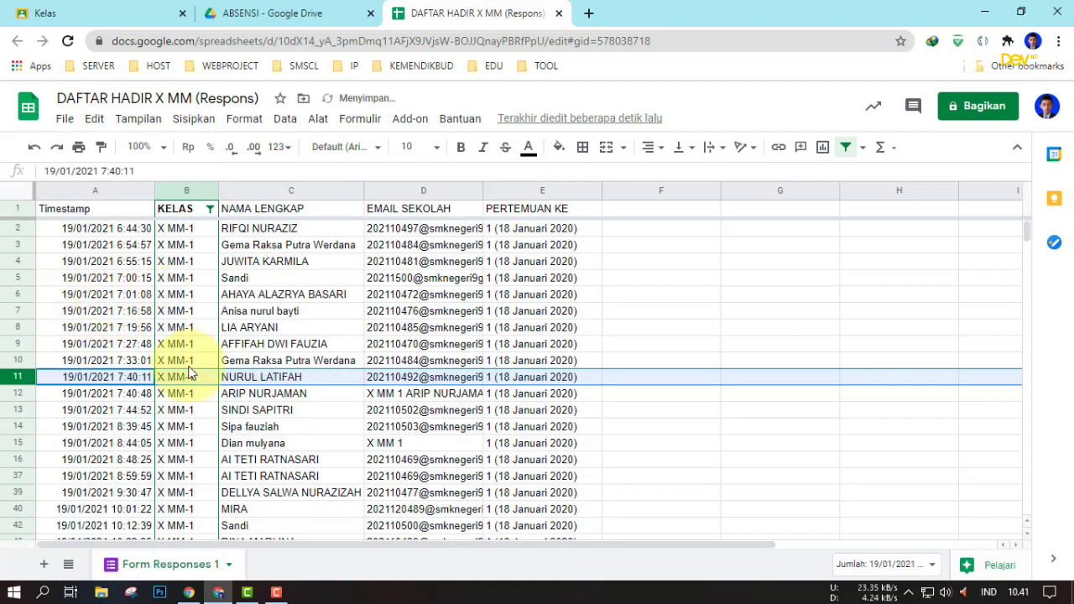
left_click(17, 475)
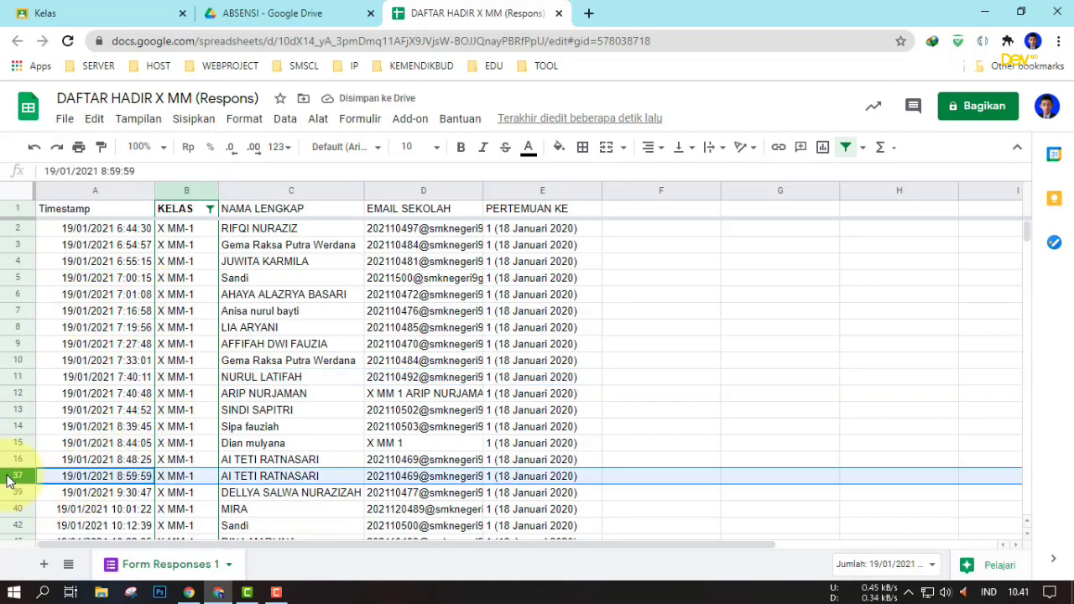
right_click(6, 475)
left_click(31, 241)
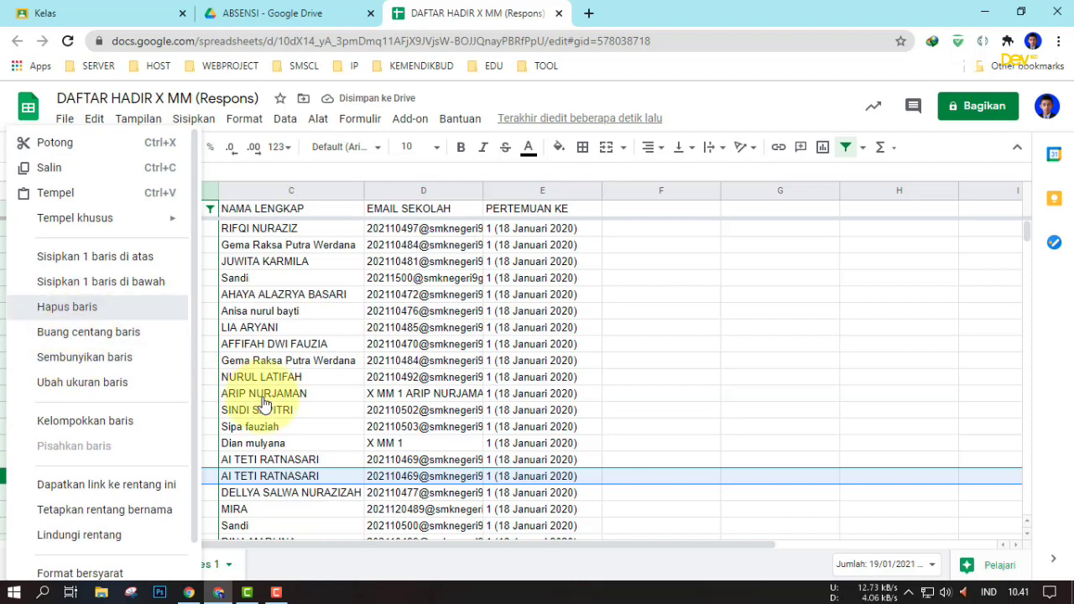
scroll(265, 398, "down", 4)
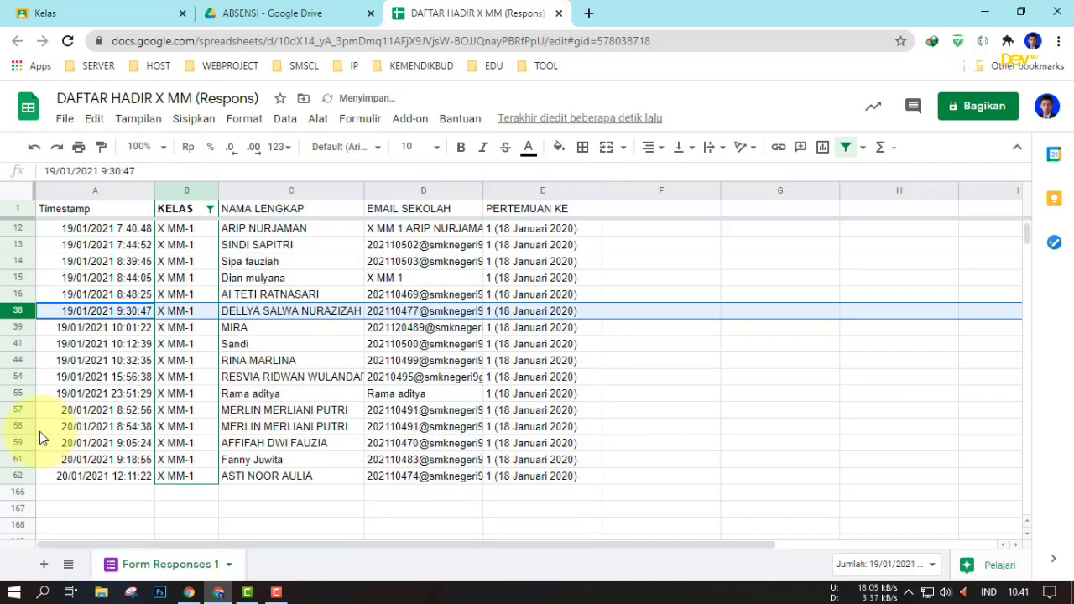
left_click(15, 427)
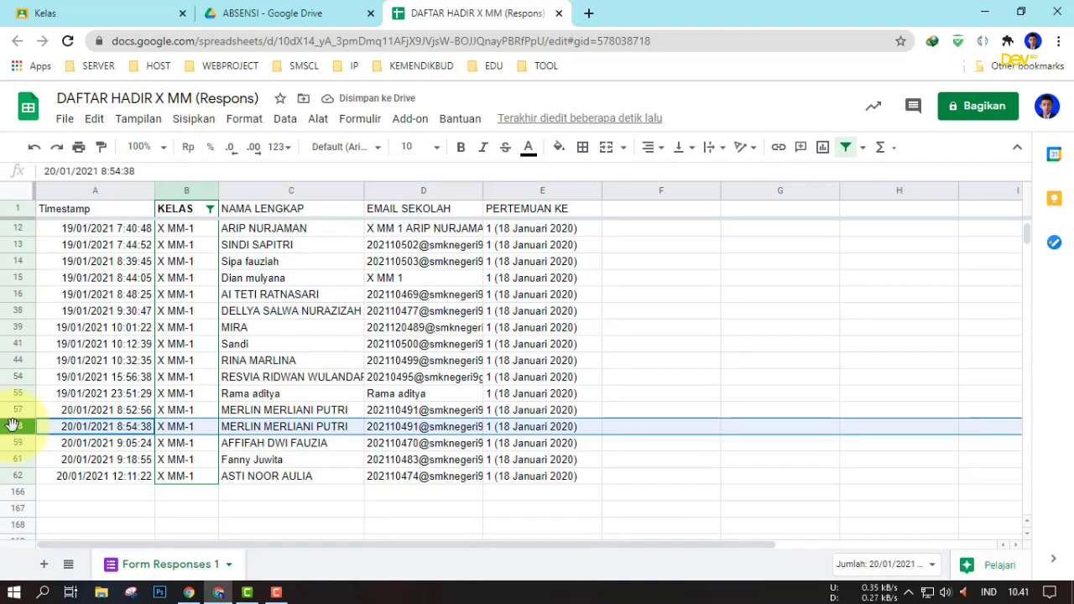
right_click(12, 425)
left_click(74, 307)
Step: Select all listed X MM-1 names in the NAMA LENGKAP column to count the attendees
left_click_drag(330, 467, 291, 226)
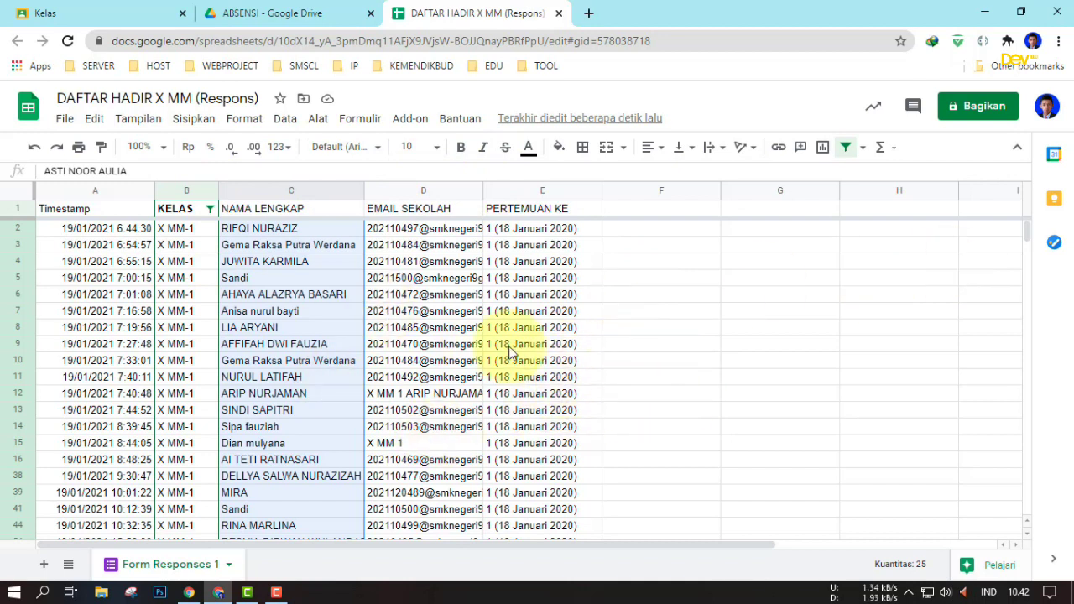
scroll(534, 346, "down", 3)
scroll(529, 383, "up", 3)
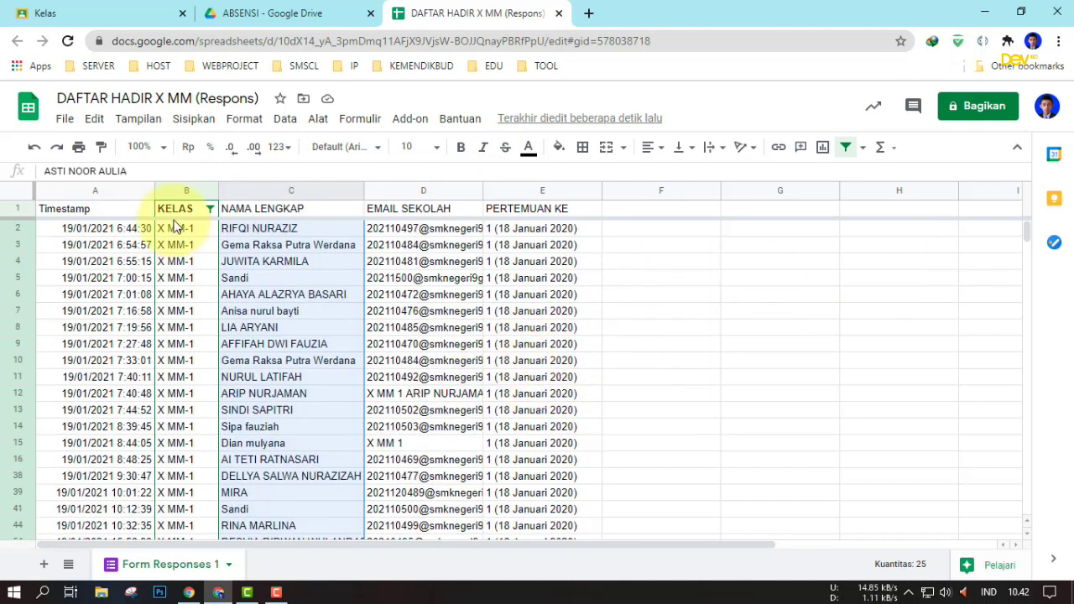
Step: Switch the KELAS filter from X MM-1 to only X MM-3
left_click(210, 208)
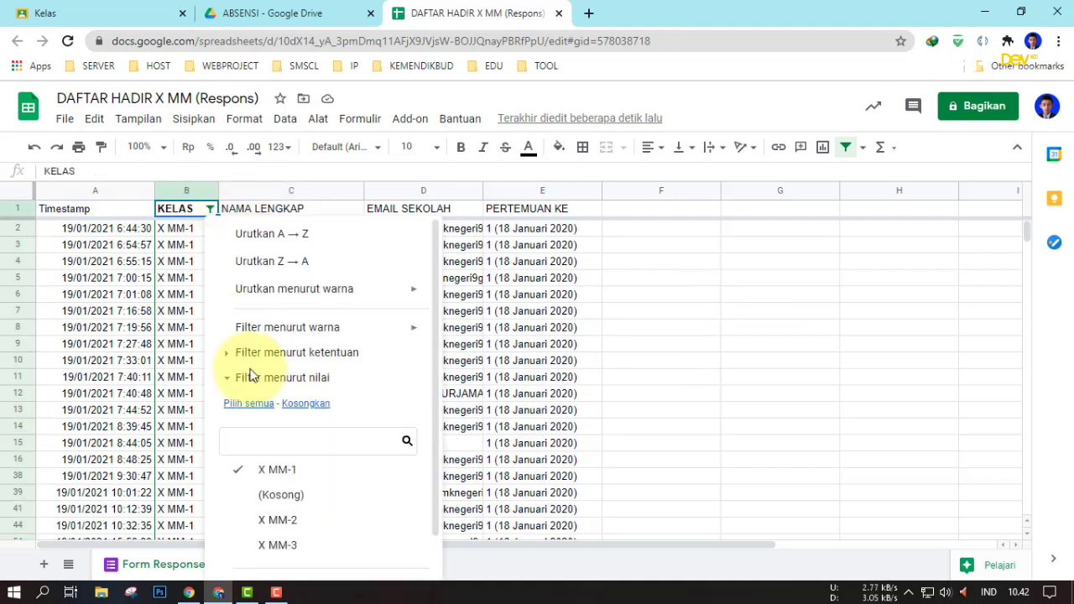
scroll(244, 503, "down", 2)
left_click(279, 501)
left_click(252, 425)
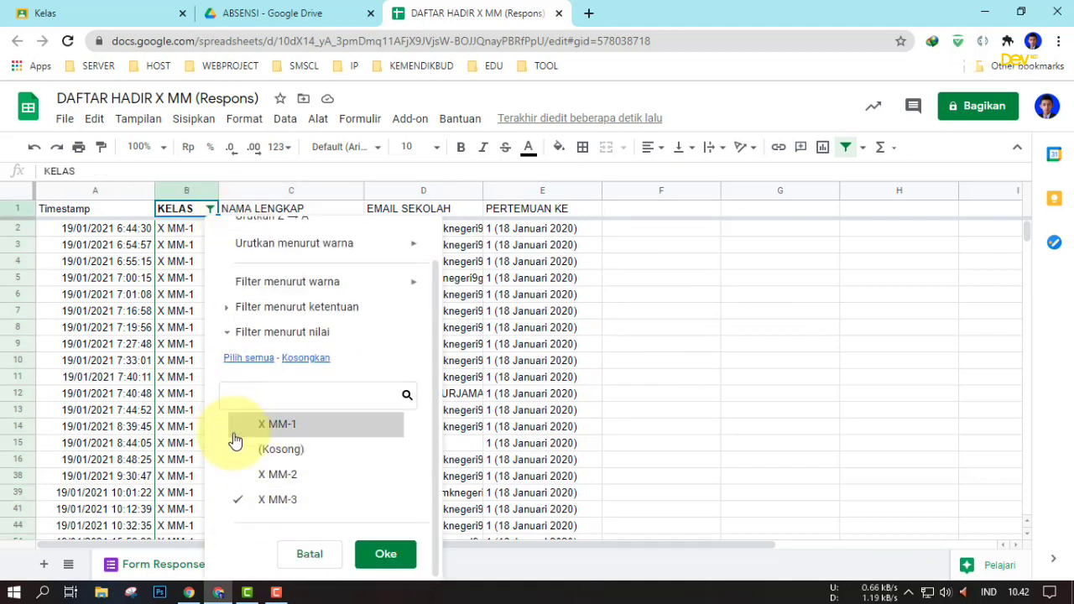
left_click(386, 556)
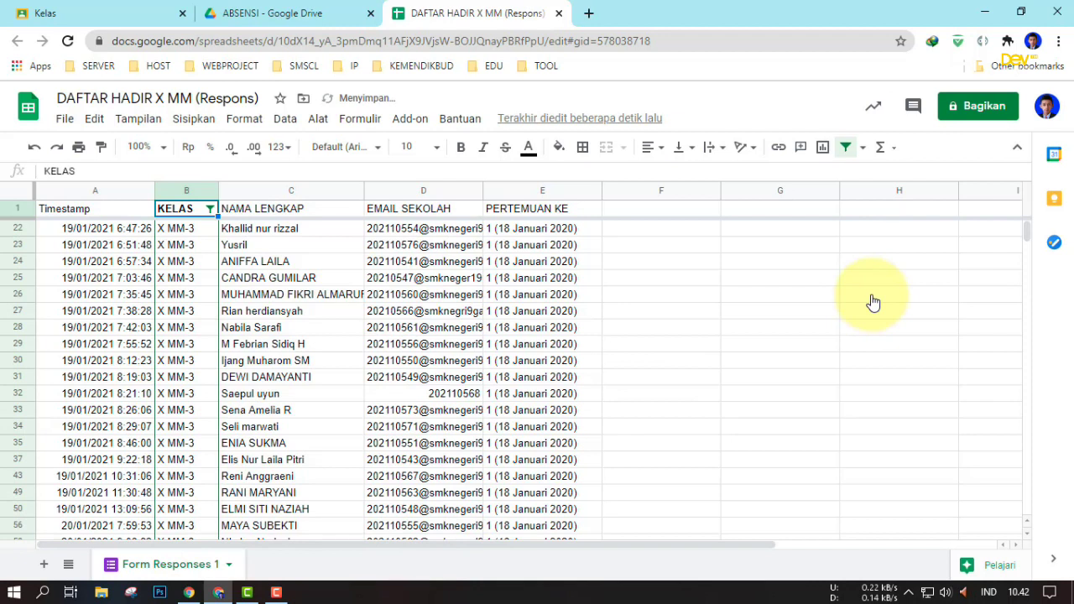
Step: Delete the duplicate X MM-3 response in row 62
scroll(406, 304, "down", 3)
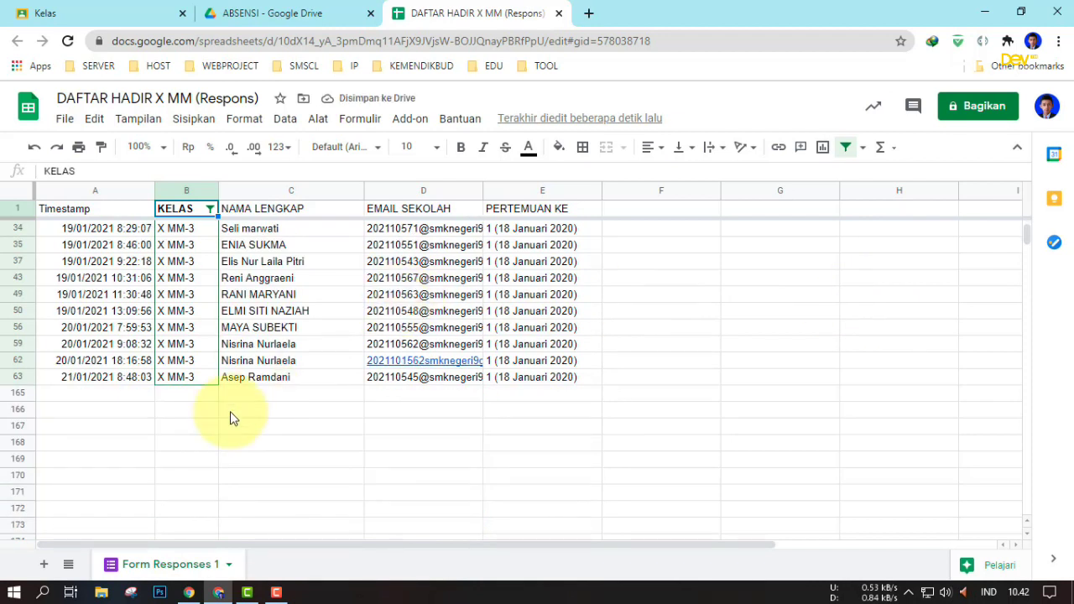
left_click(10, 362)
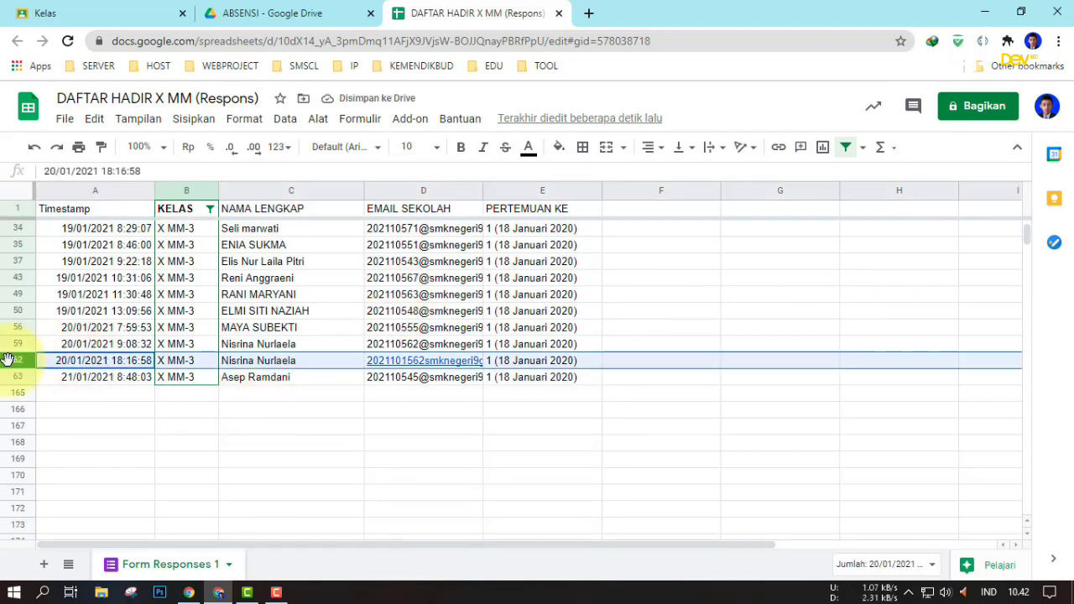
right_click(10, 363)
left_click(105, 309)
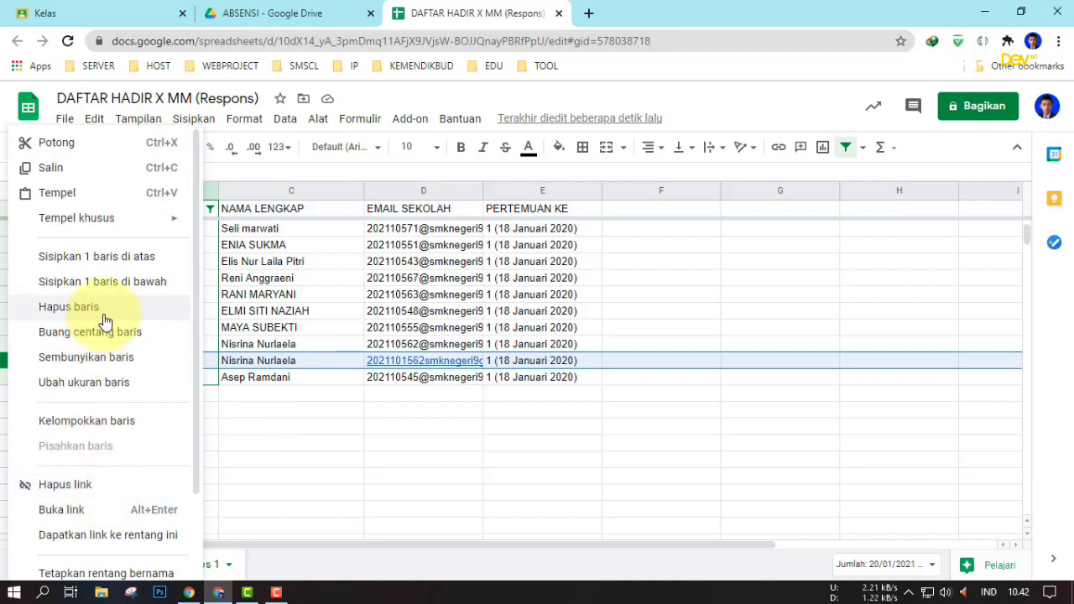
Step: Select all listed X MM-3 names in the NAMA LENGKAP column to count the attendees, and review the list
scroll(304, 344, "up", 4)
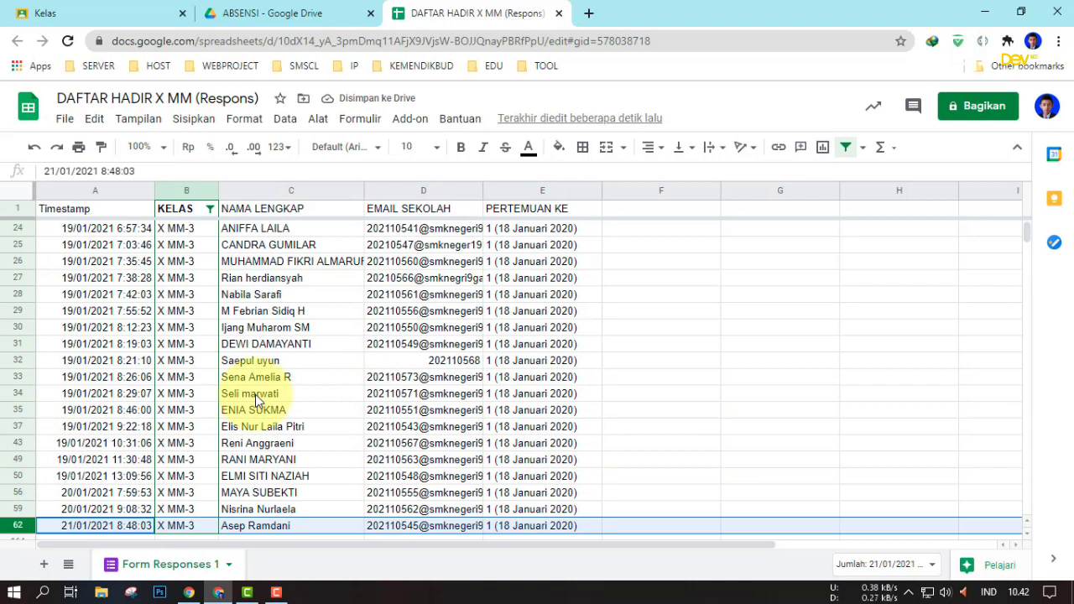
scroll(283, 295, "up", 1)
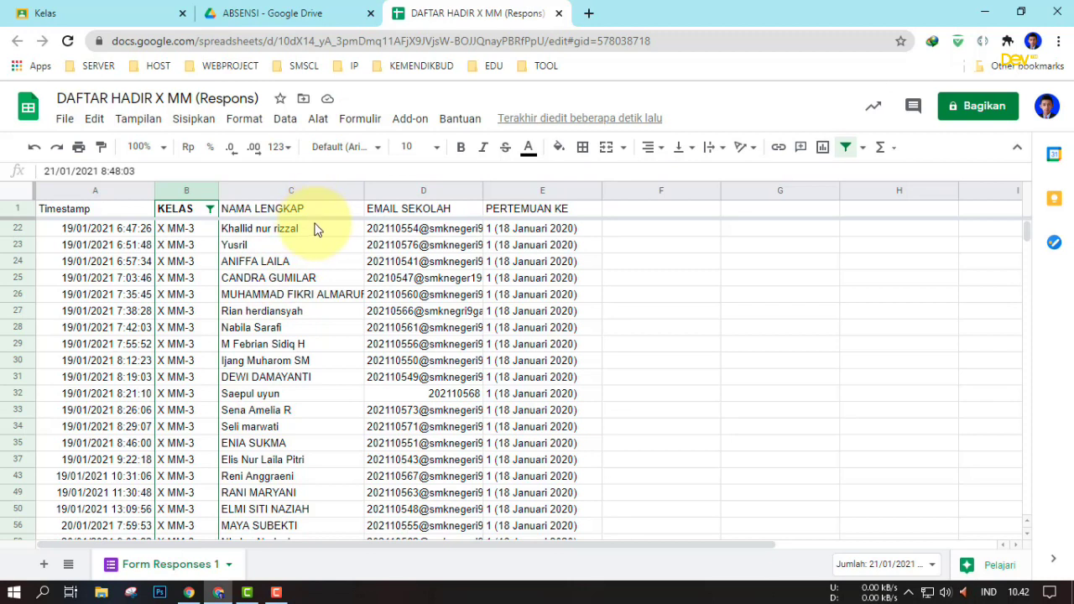
left_click_drag(311, 241, 304, 464)
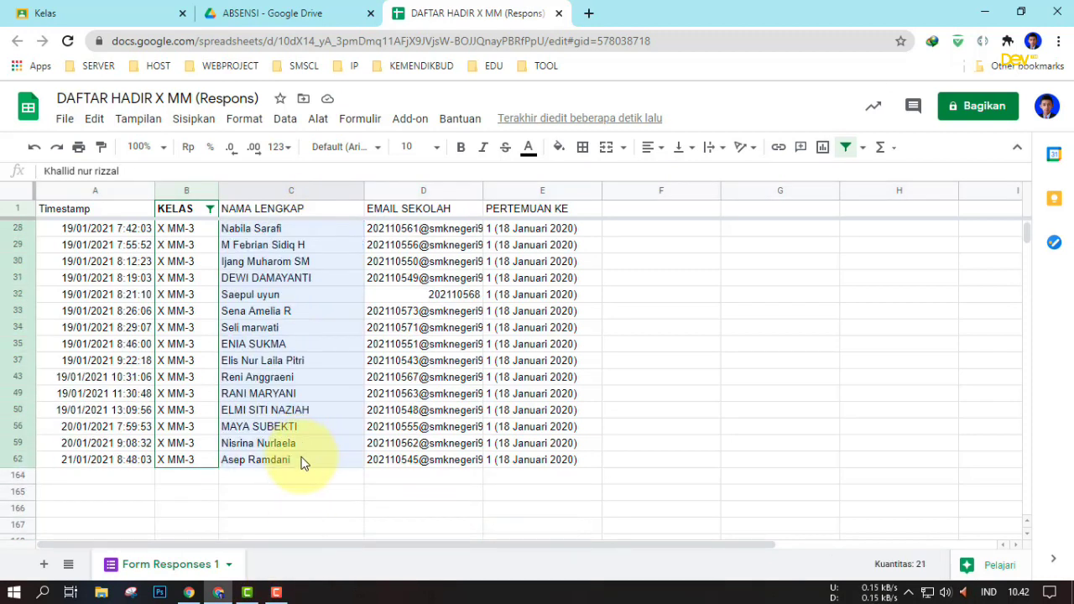
scroll(647, 503, "up", 2)
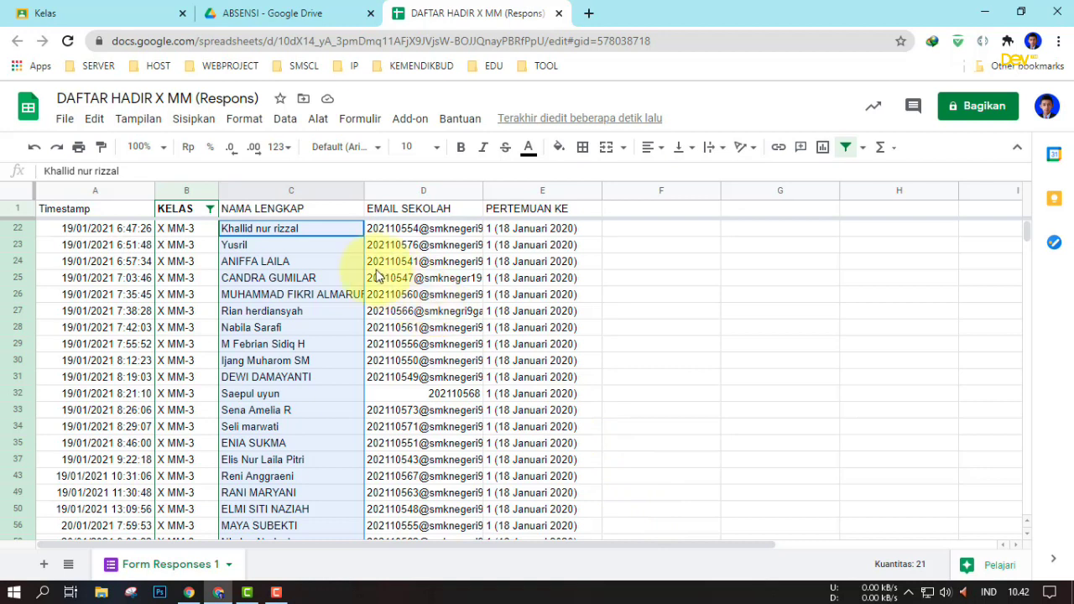
scroll(524, 343, "down", 2)
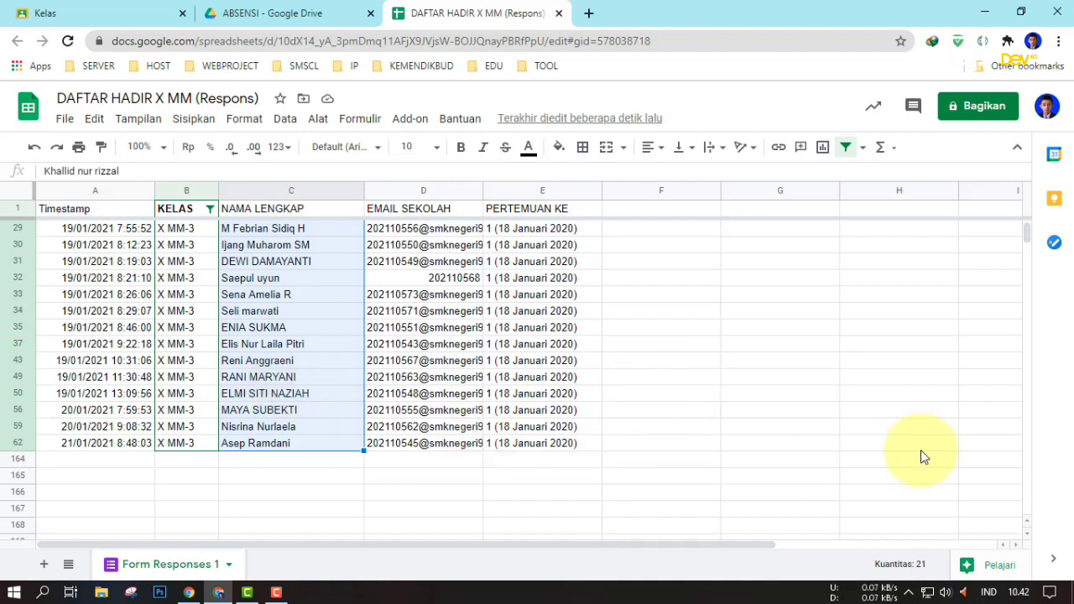
scroll(577, 453, "up", 2)
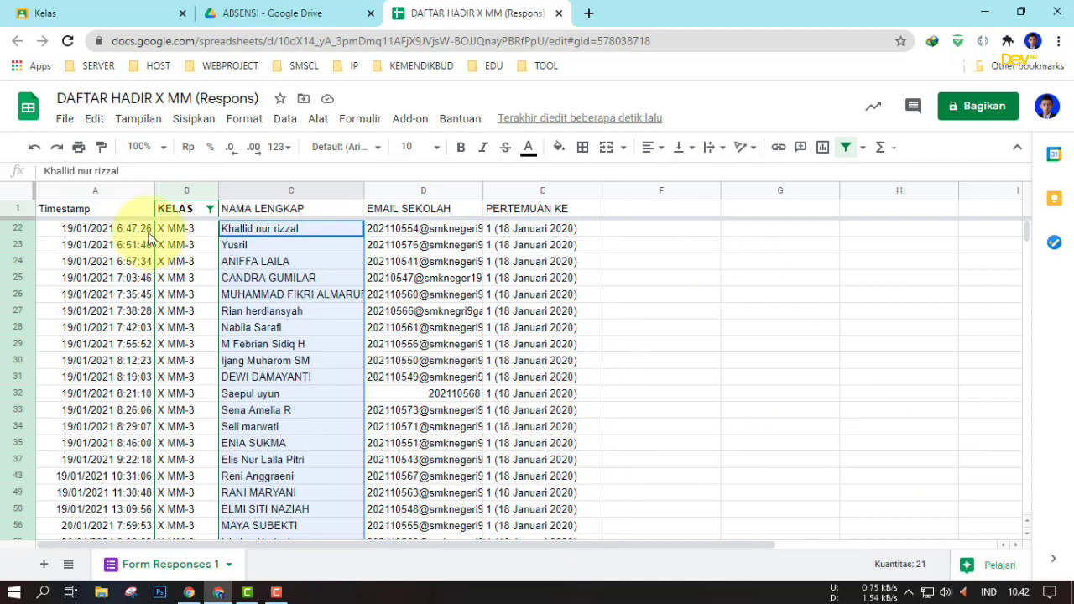
Step: Open the DAFTAR HADIR X TKRO (Respons) spreadsheet from the ABSENSI folder in Google Drive and add a filter to its response table
left_click(269, 13)
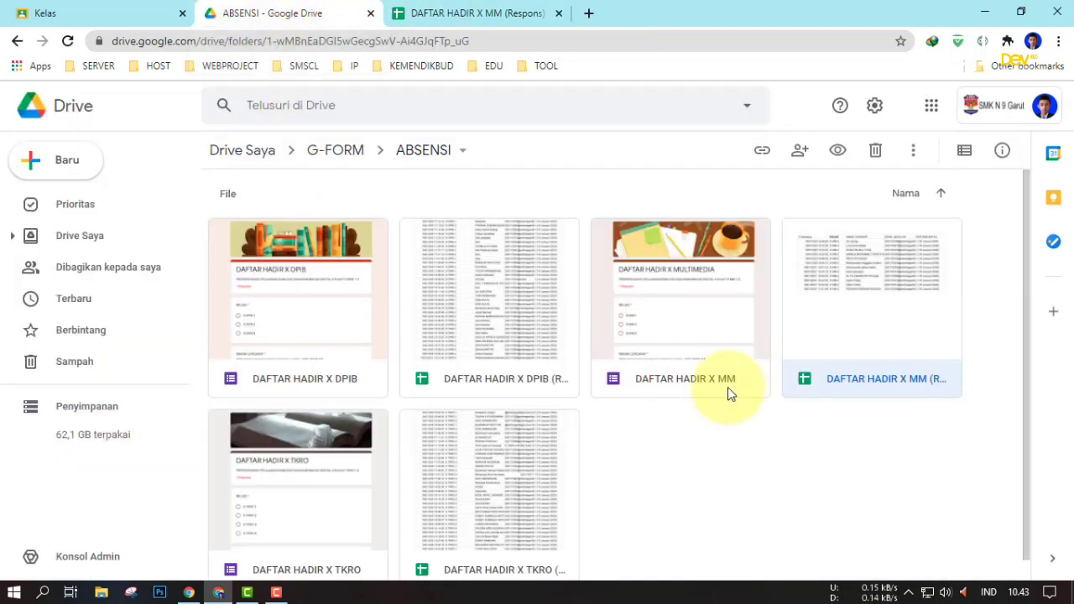
double_click(494, 500)
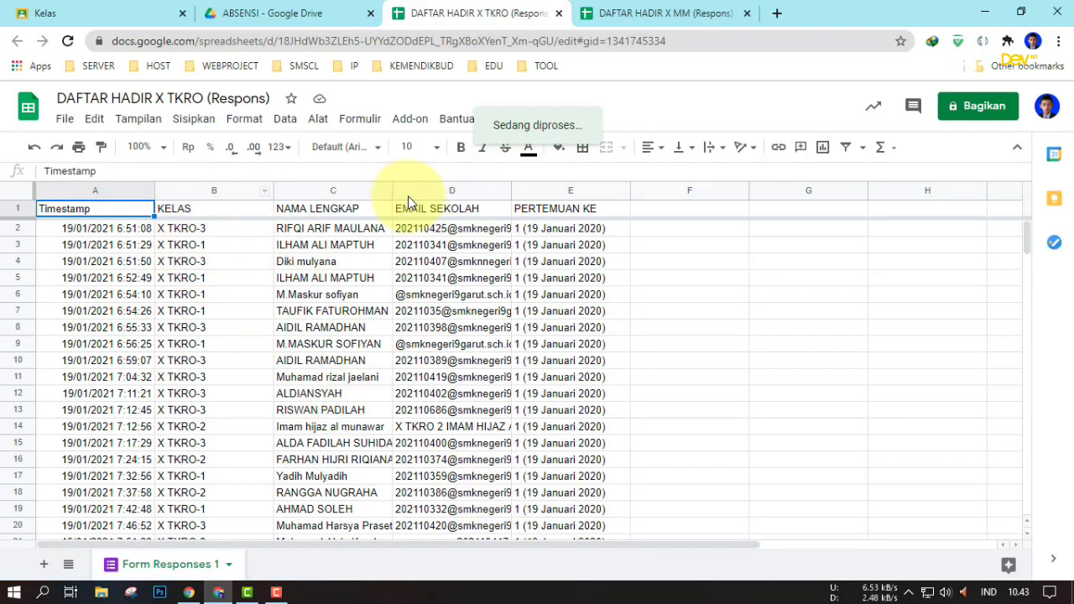
left_click(215, 210)
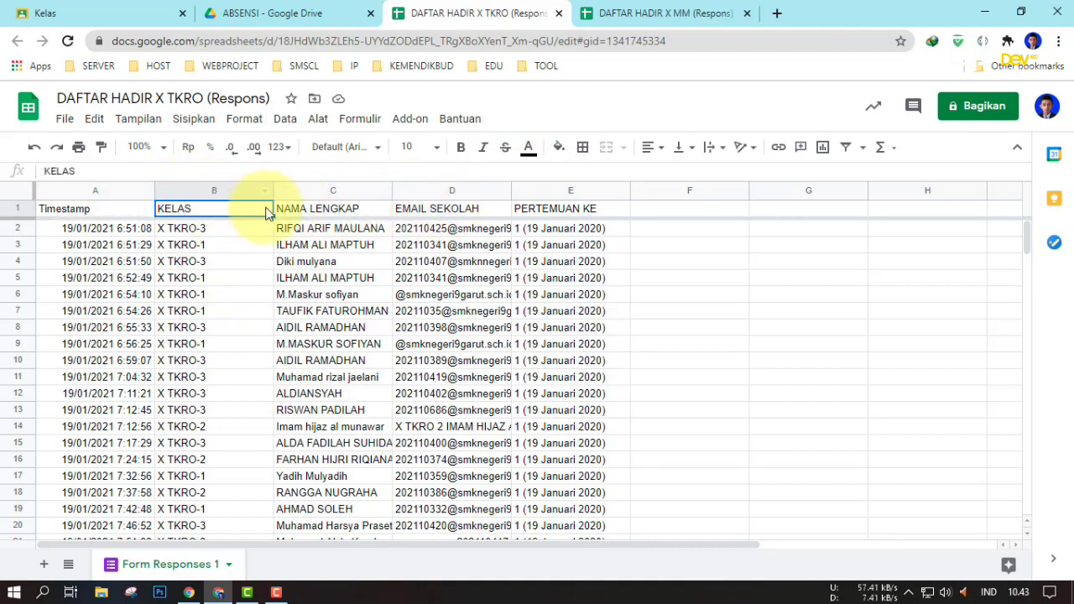
left_click(849, 154)
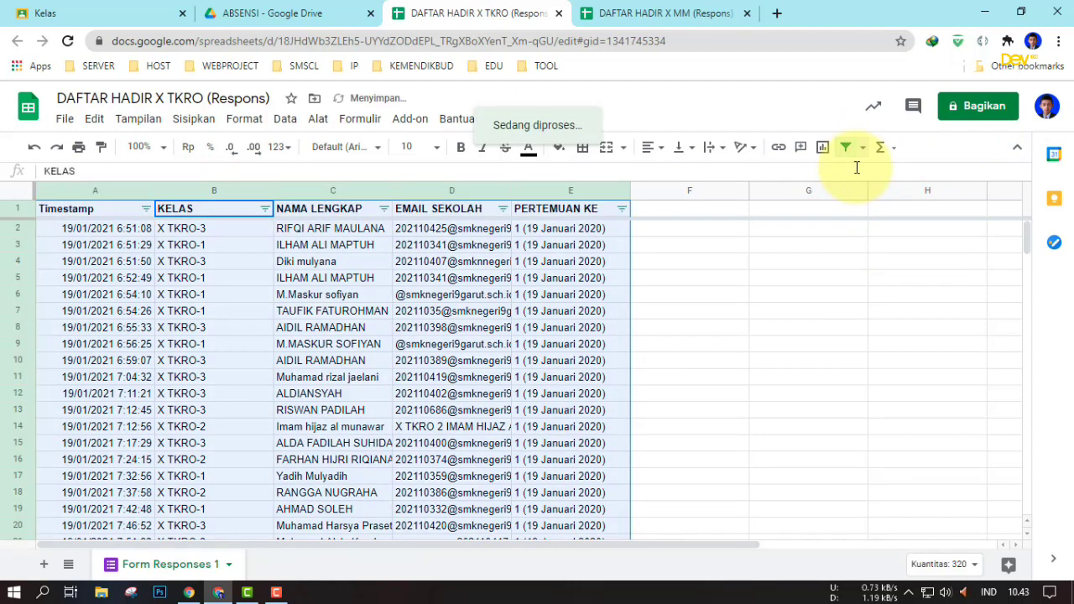
left_click(863, 150)
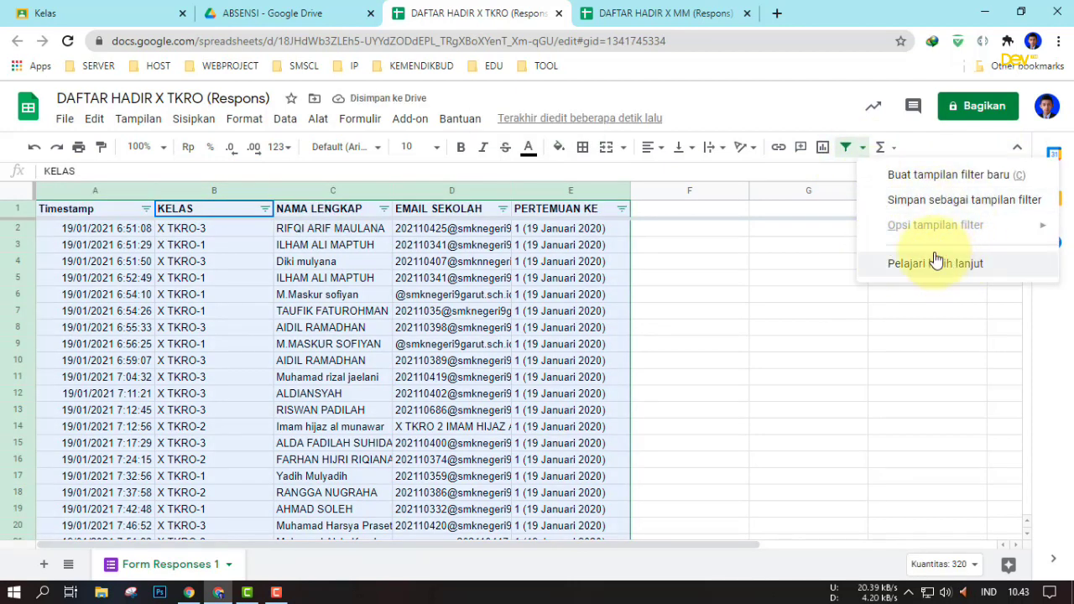
Step: Filter the KELAS column to show only X TKRO-1
left_click(264, 211)
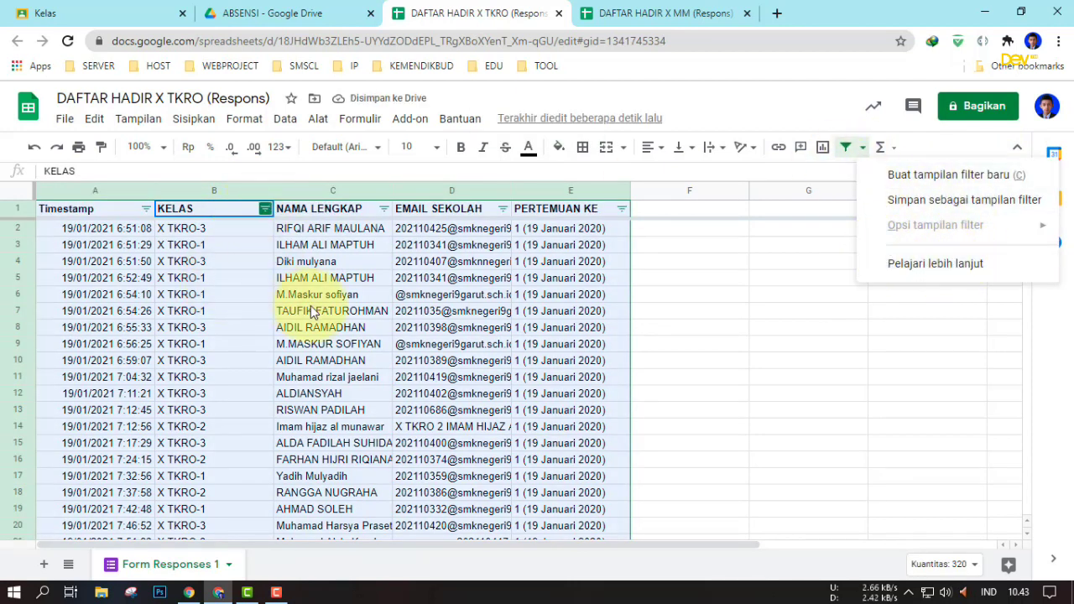
left_click(68, 502)
left_click(68, 520)
left_click(67, 547)
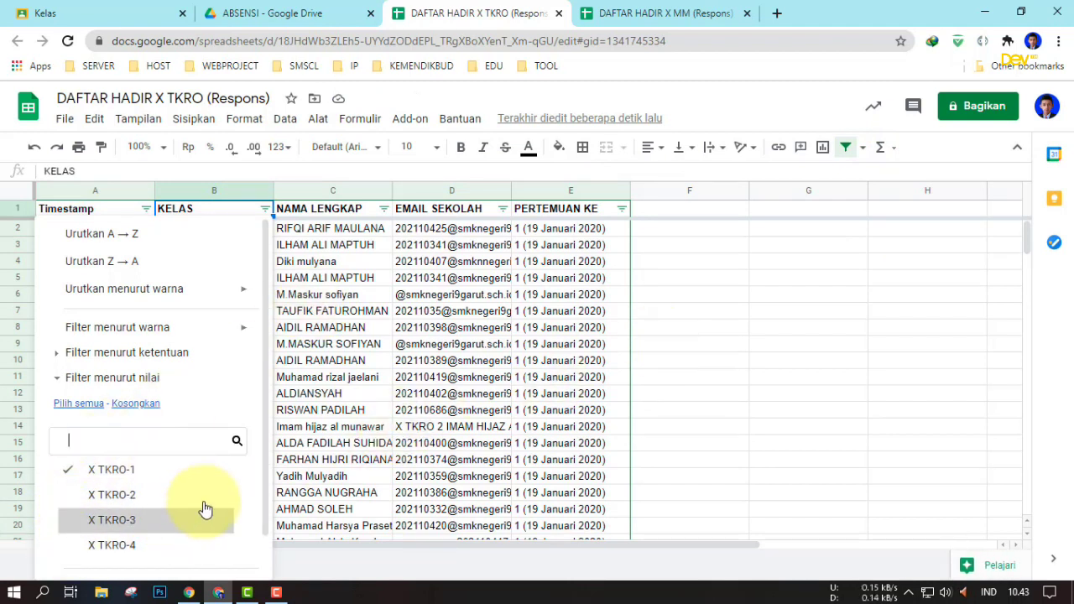
scroll(207, 509, "down", 1)
key("Return")
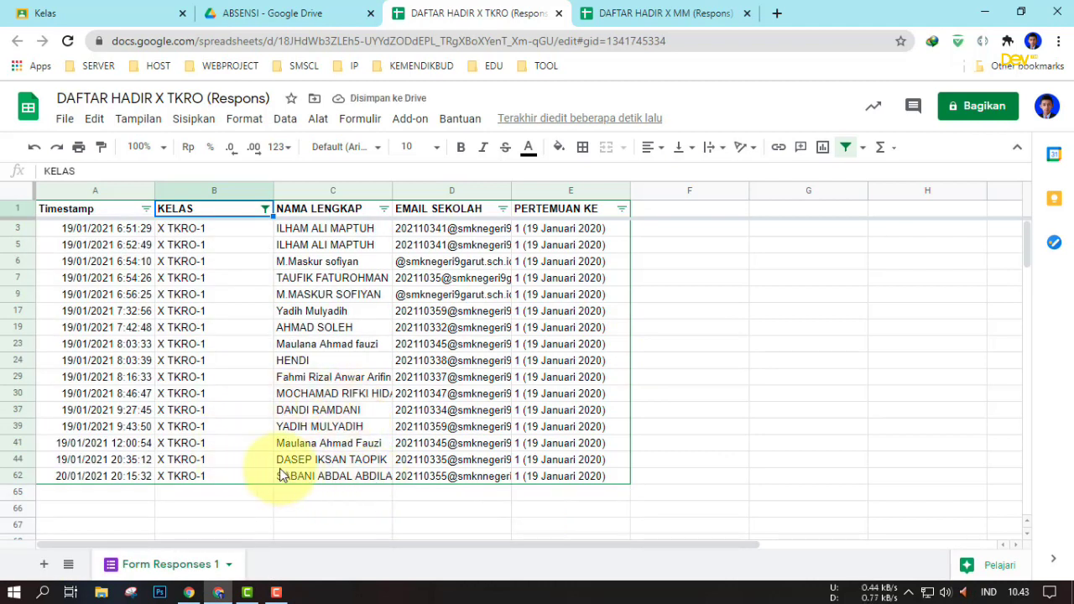
Step: Delete the duplicate X TKRO-1 response in row 5
left_click(12, 247)
right_click(15, 251)
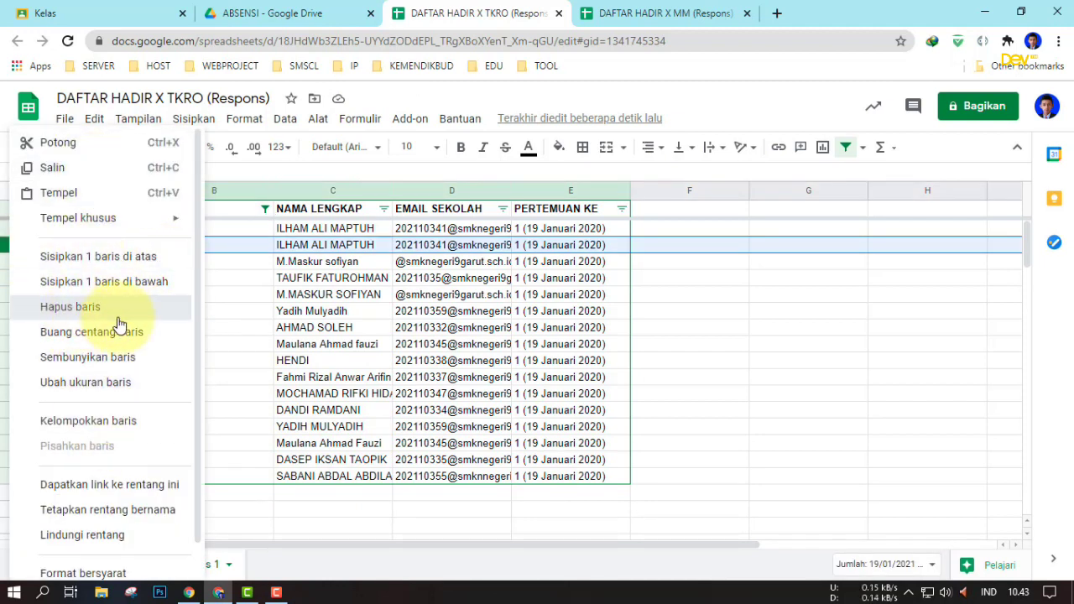
key("Return")
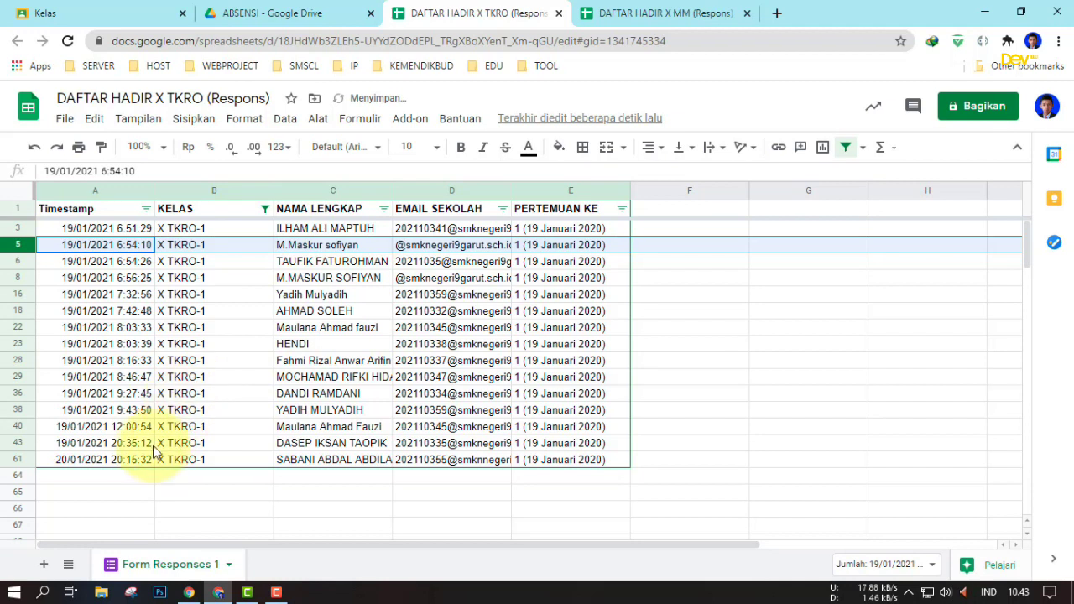
Step: Select all listed X TKRO-1 names in the NAMA LENGKAP column to count the attendees
left_click_drag(132, 458, 99, 233)
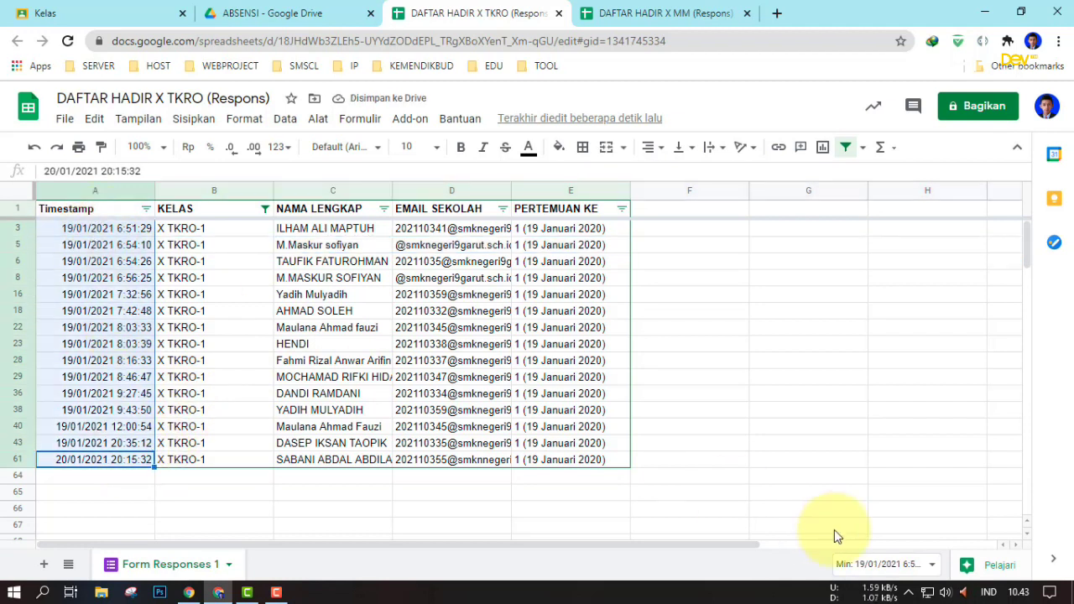
left_click(808, 394)
left_click_drag(352, 461, 351, 230)
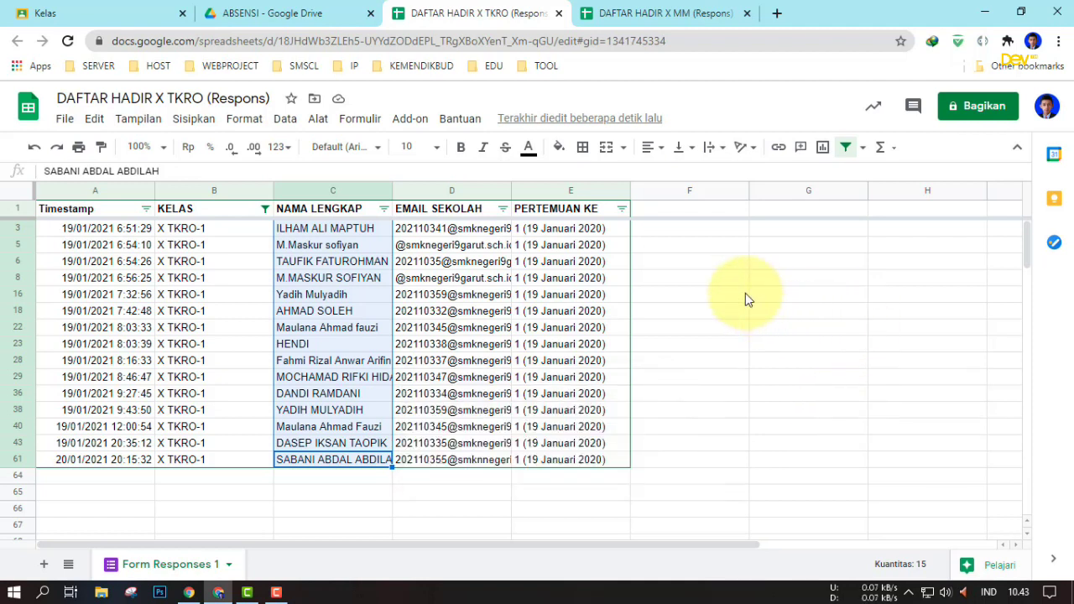
Step: Switch the KELAS filter from X TKRO-1 to only X TKRO-2
left_click(265, 211)
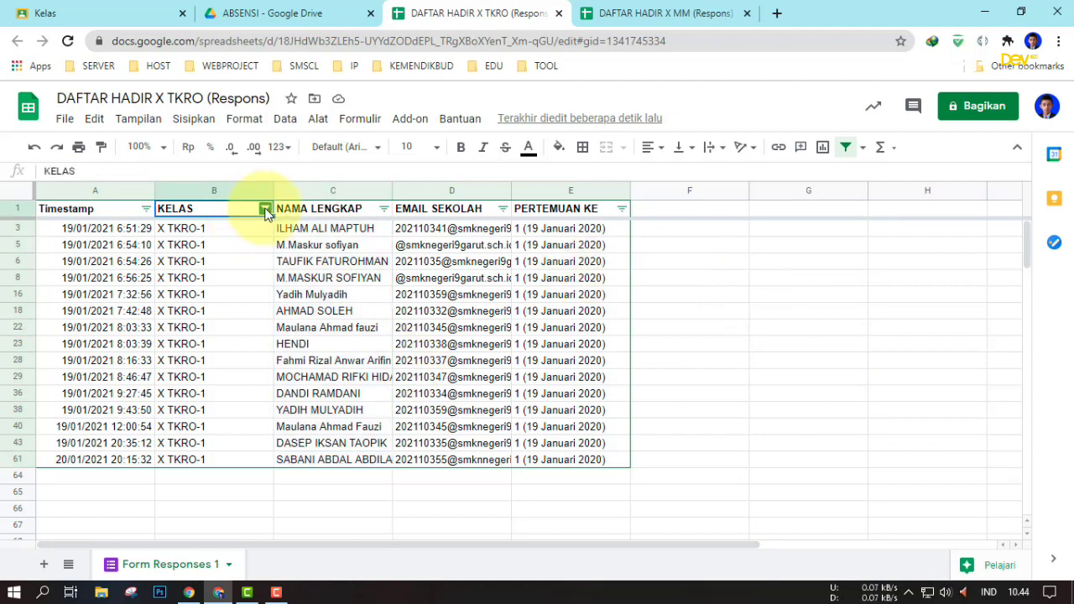
left_click(264, 210)
scroll(80, 436, "down", 1)
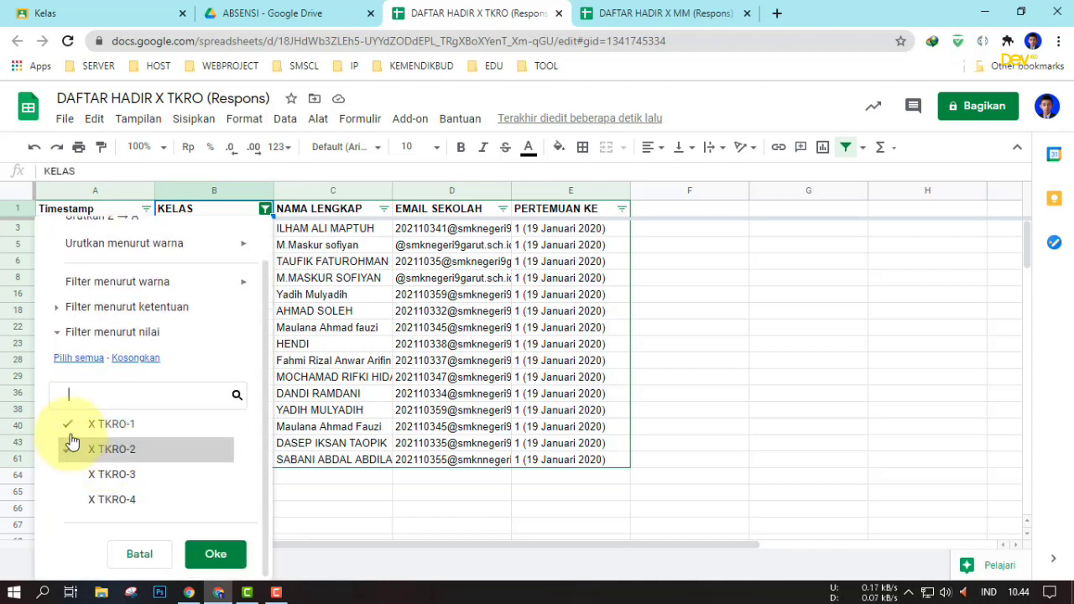
left_click(72, 424)
left_click(228, 556)
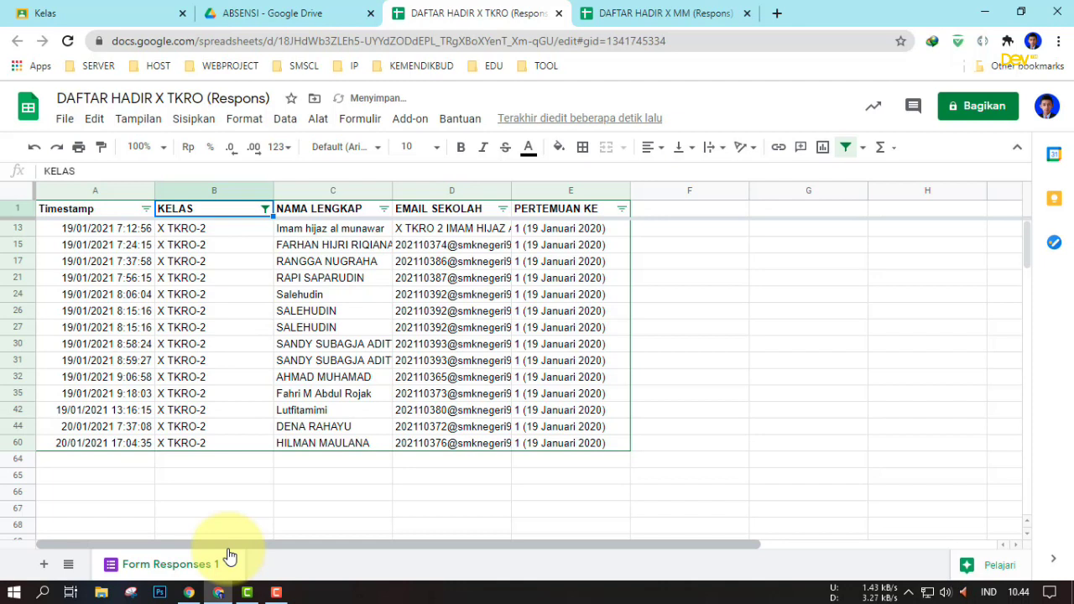
Step: Delete the duplicate X TKRO-2 responses in rows 27 and 30, and select the remaining names in the NAMA LENGKAP column to count the attendees
left_click(17, 328)
right_click(17, 329)
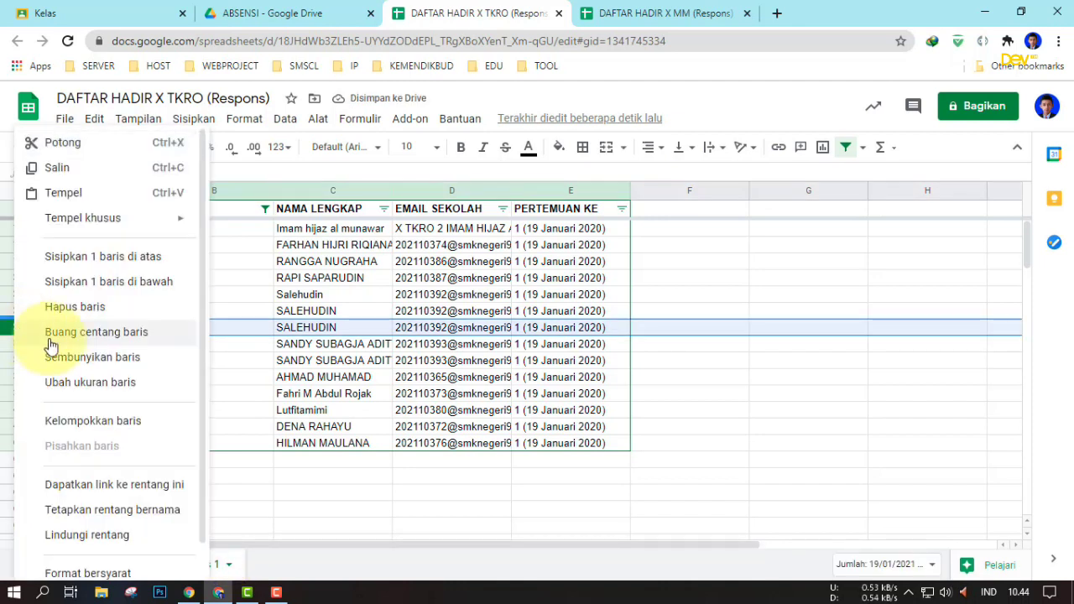
left_click(94, 309)
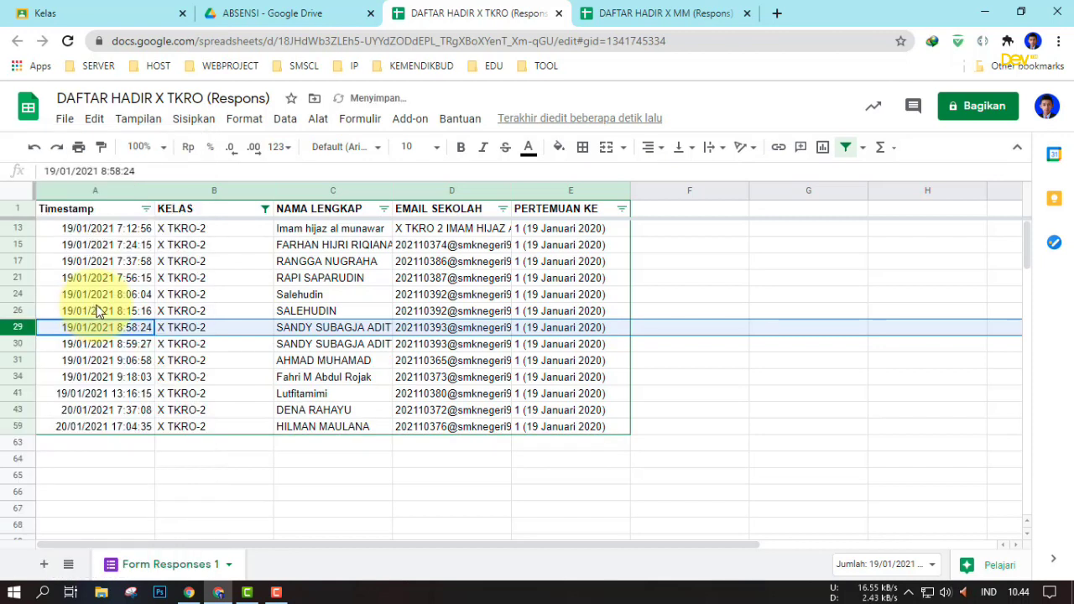
left_click(16, 345)
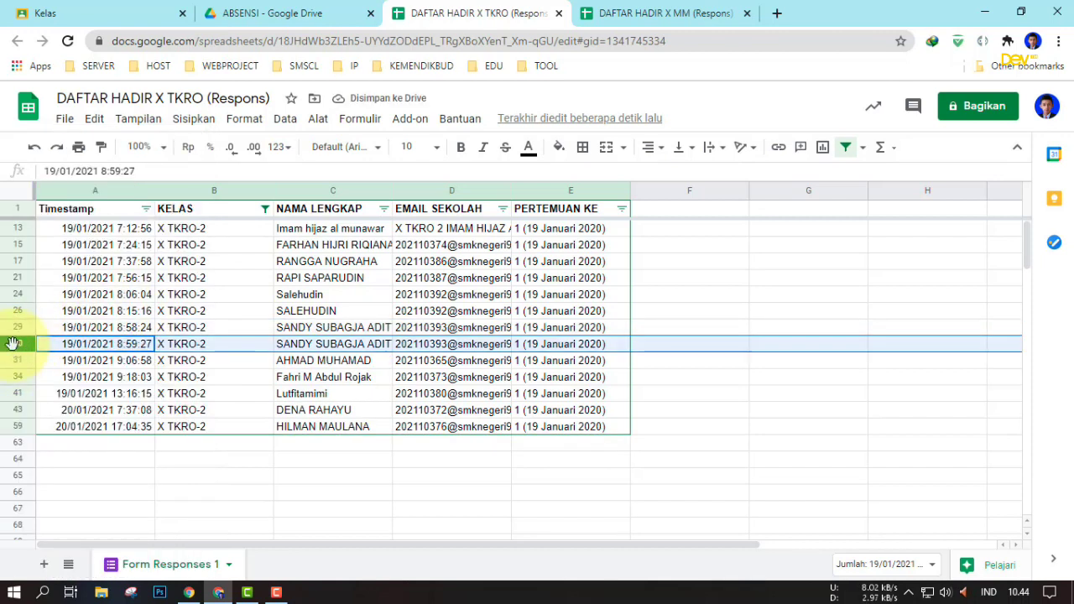
right_click(15, 346)
left_click(126, 309)
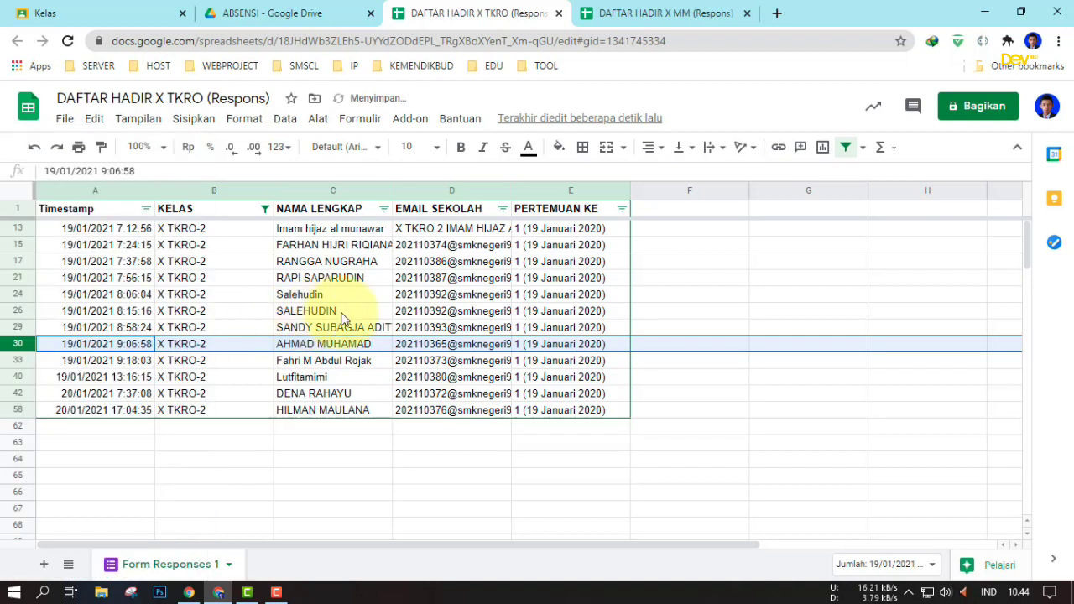
left_click(363, 475)
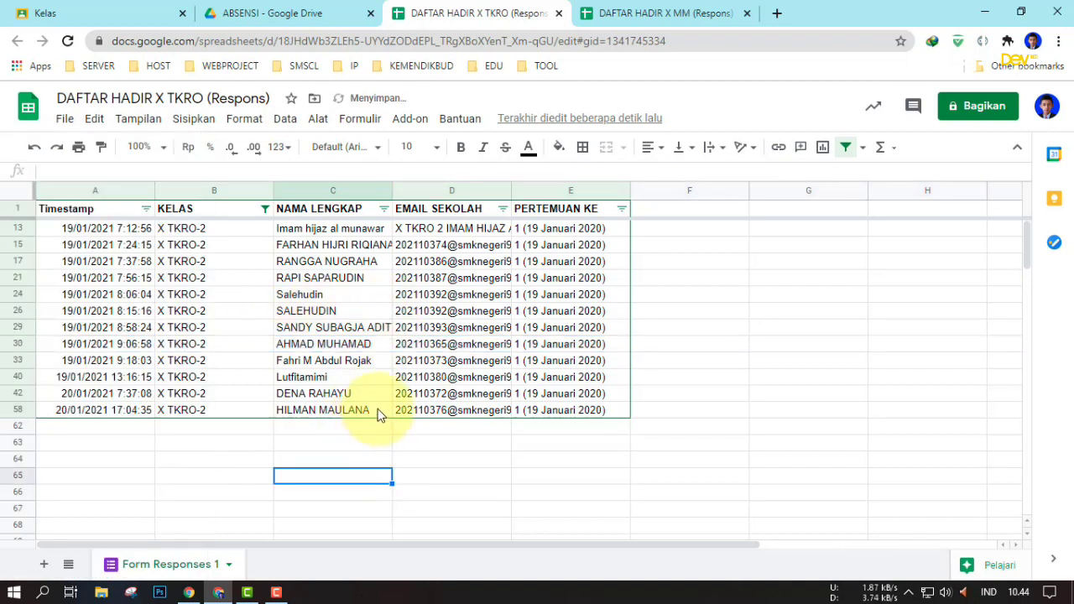
left_click_drag(377, 415, 320, 237)
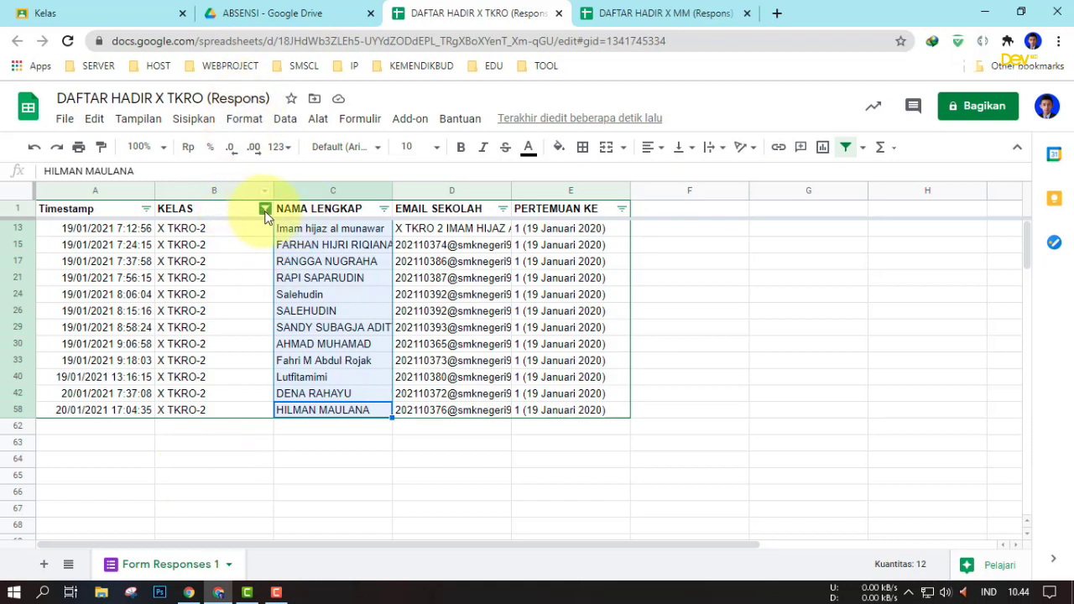
Step: Switch the KELAS filter to only X TKRO-3 and select all listed names in the NAMA LENGKAP column to count the attendees
left_click(80, 520)
left_click(72, 471)
scroll(249, 443, "down", 1)
left_click(216, 554)
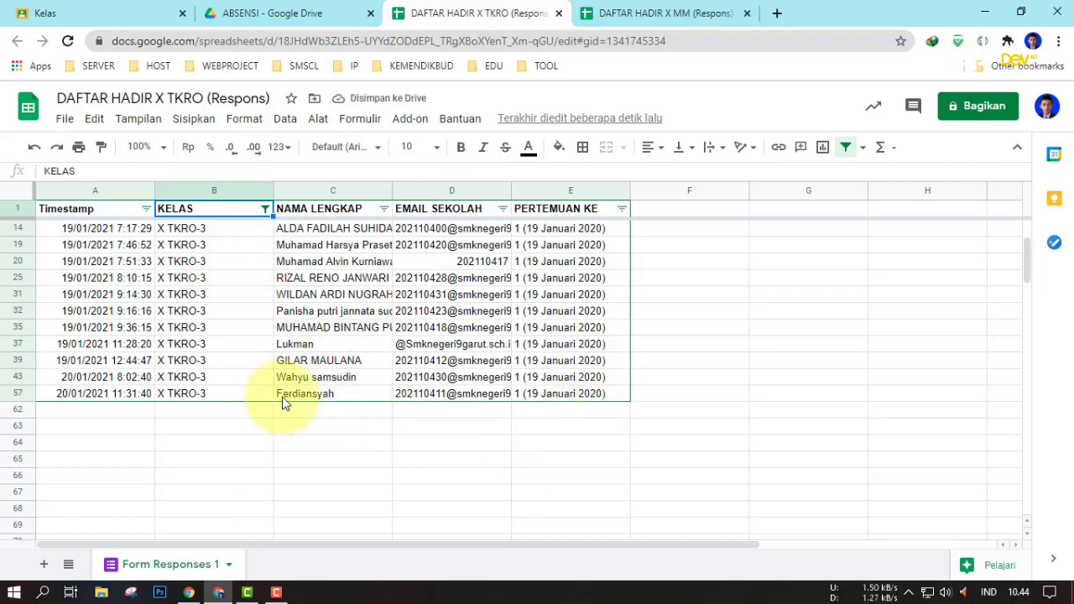
left_click_drag(367, 396, 350, 239)
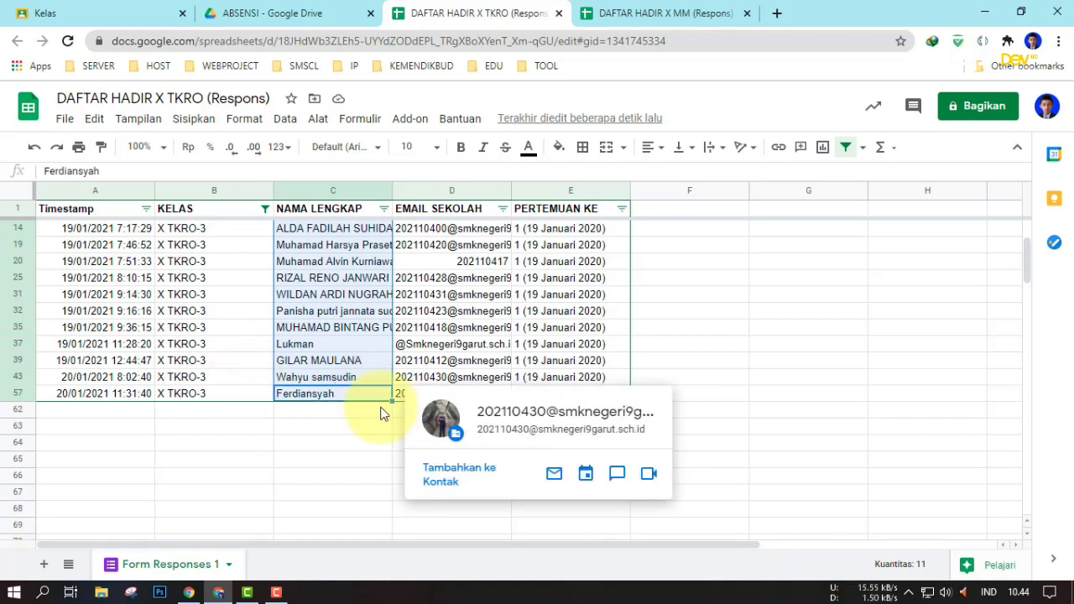
Step: Switch the KELAS filter to only X TKRO-4 and select the listed names in the NAMA LENGKAP column to count the attendees
left_click(262, 209)
scroll(125, 439, "down", 2)
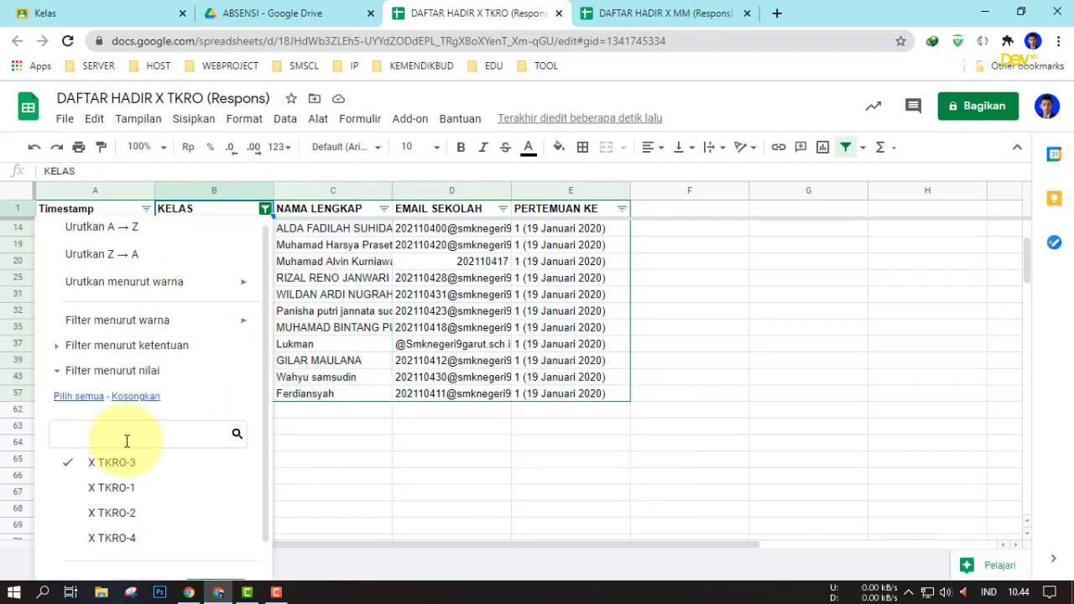
left_click(96, 502)
left_click(77, 427)
left_click(216, 554)
left_click_drag(360, 460, 354, 239)
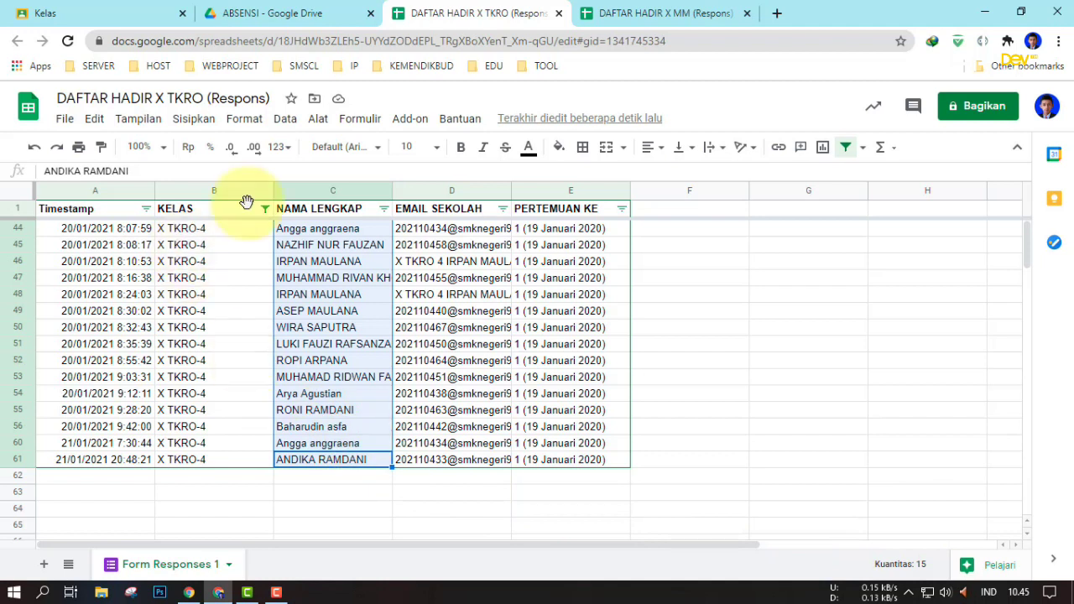
Step: Close the X TKRO and X MM response spreadsheets and return to the Google Classroom class overview
left_click(558, 14)
left_click(558, 13)
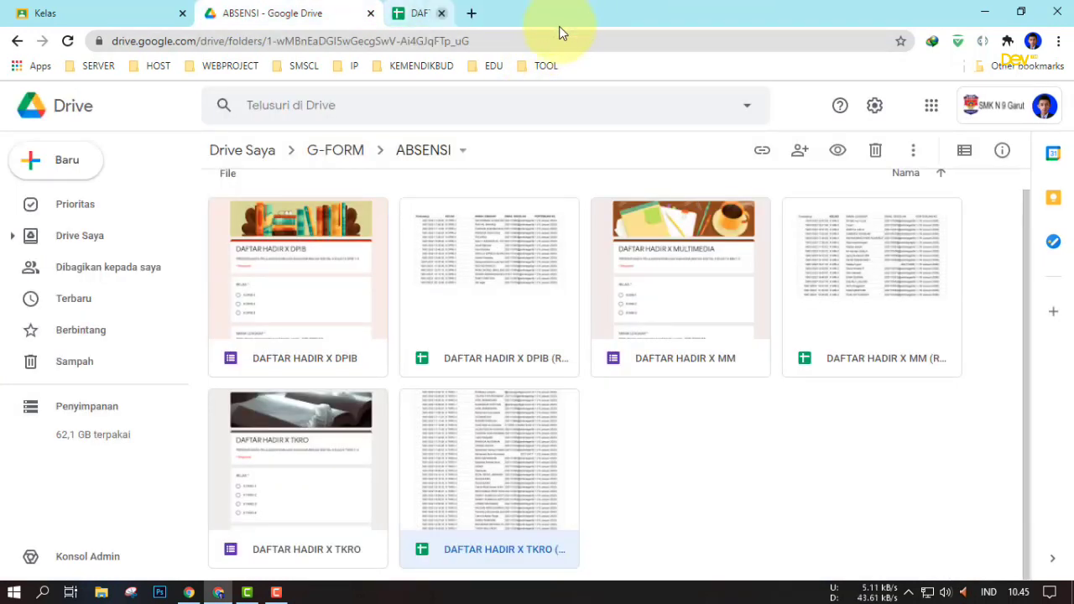
left_click(67, 11)
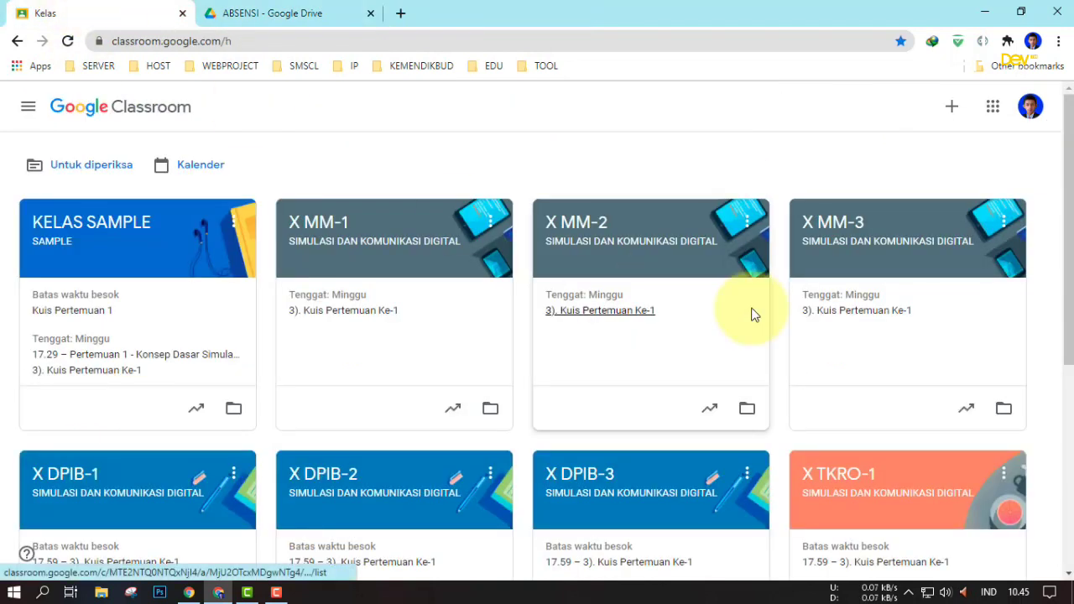